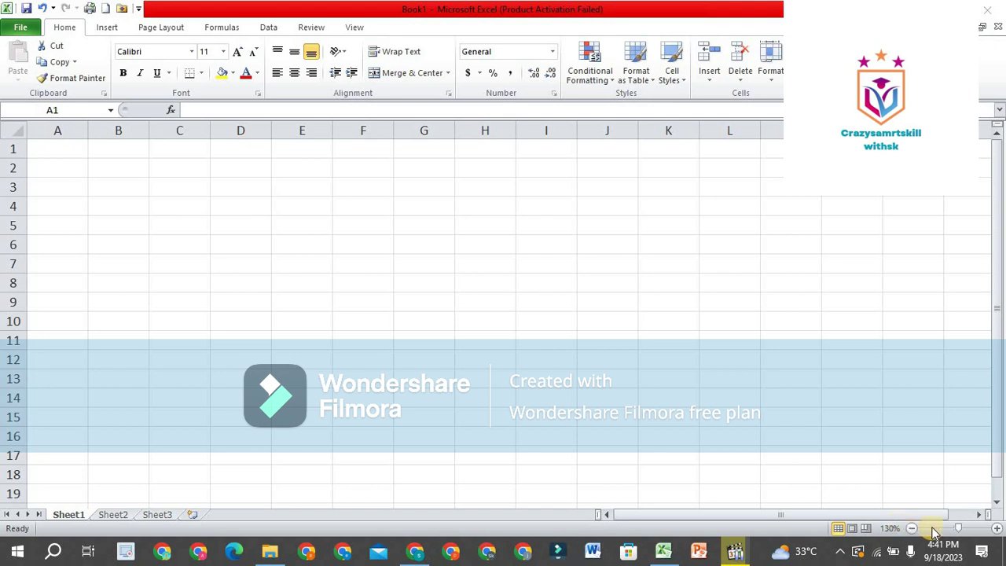
- Zoom the blank Book1 worksheet in to about 220%
left_click(959, 527)
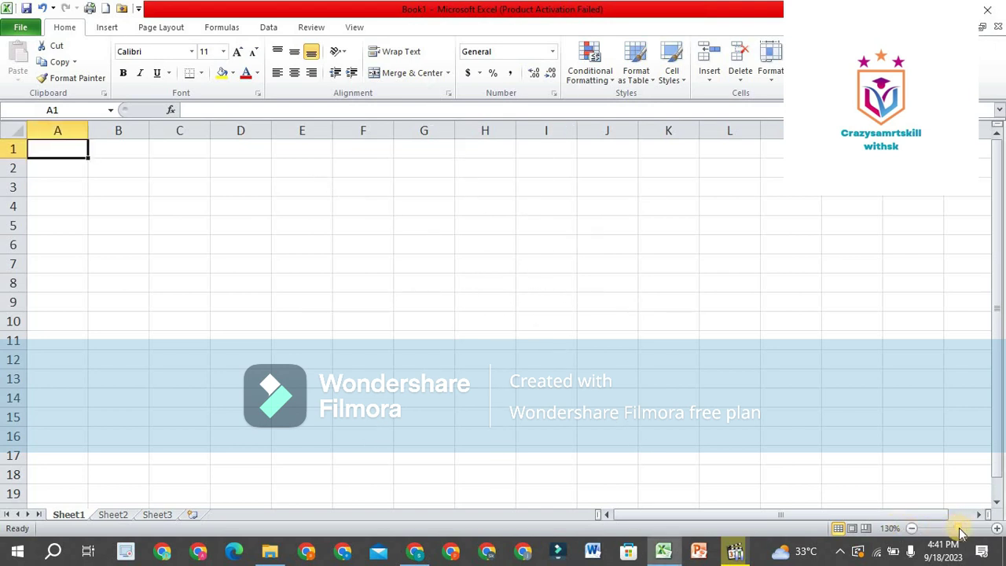
left_click_drag(958, 533, 971, 534)
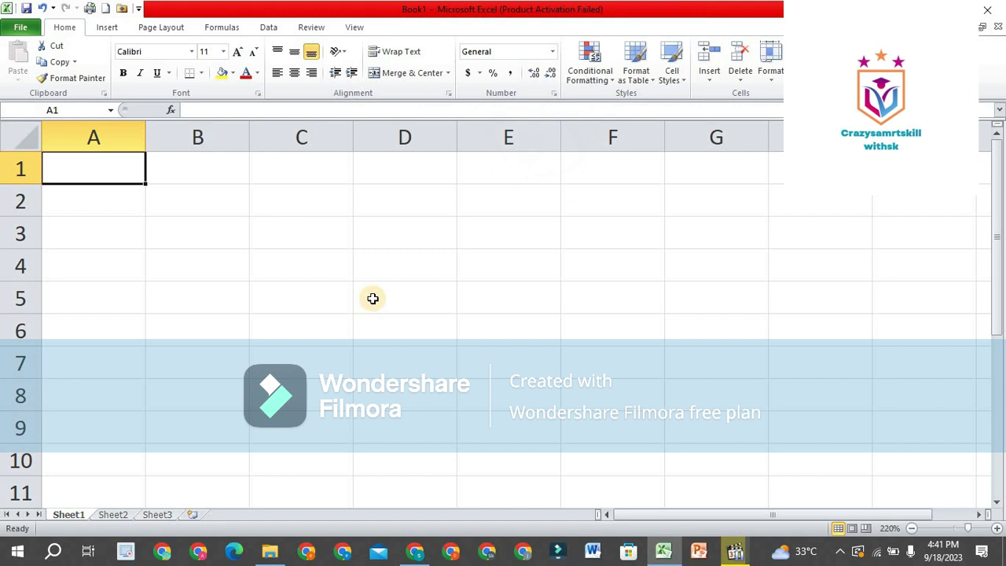
- Enter the title text 'Students ,aeret' in cell D5
left_click(373, 299)
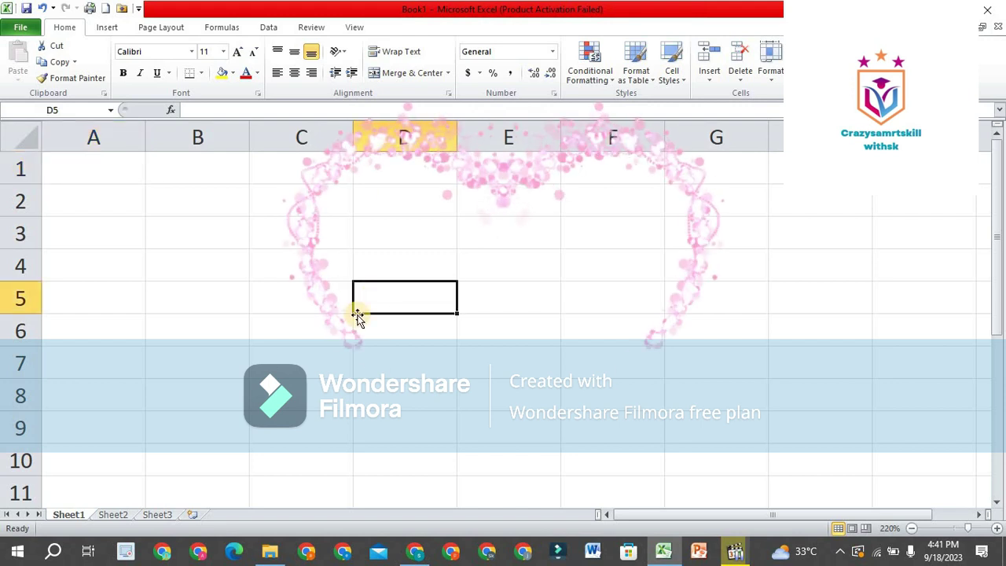
type("St")
type("u")
type("den")
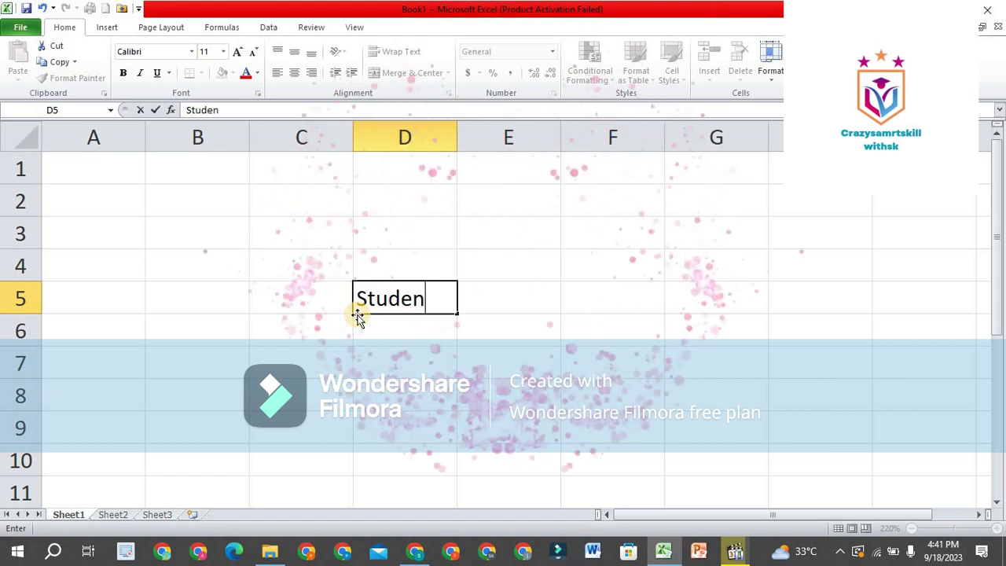
type("ts ,a")
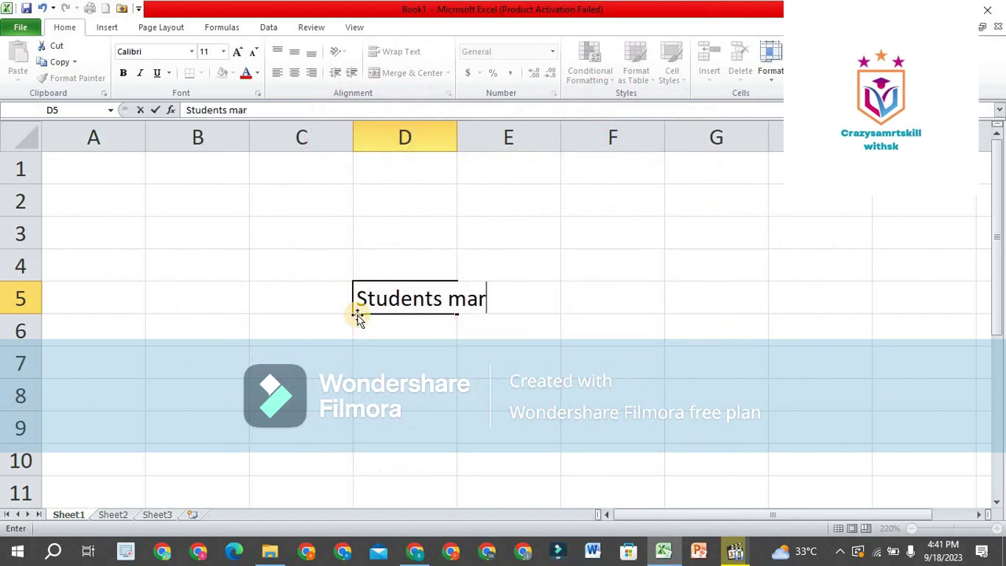
type("eret")
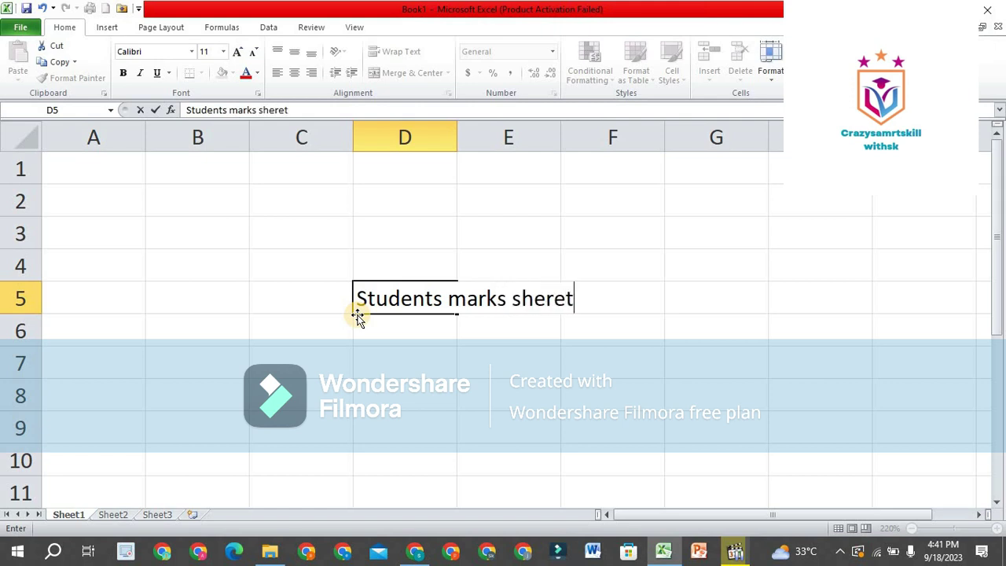
key("Return")
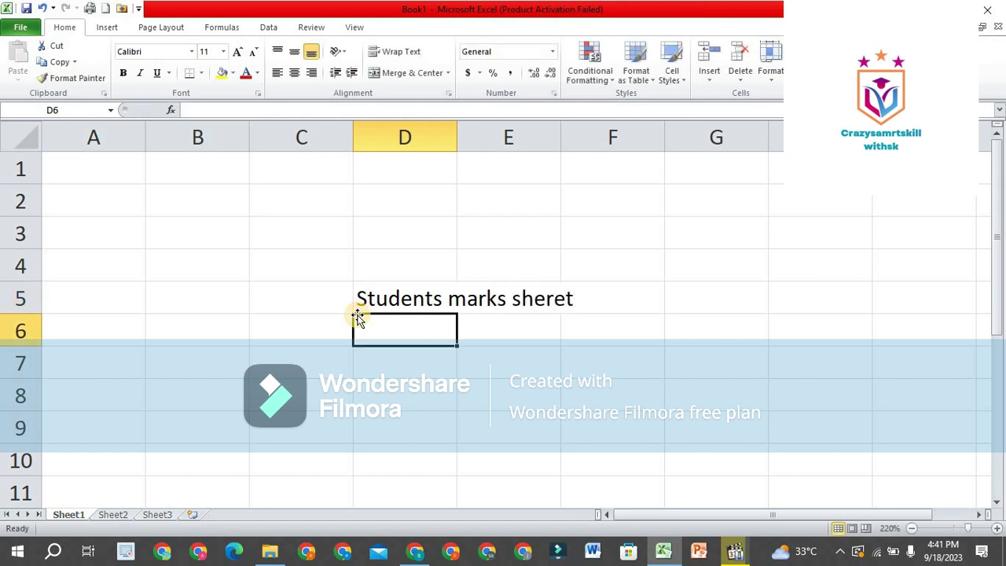
- Correct the misspelling so D5 reads 'Students marks sheet'
left_click(577, 294)
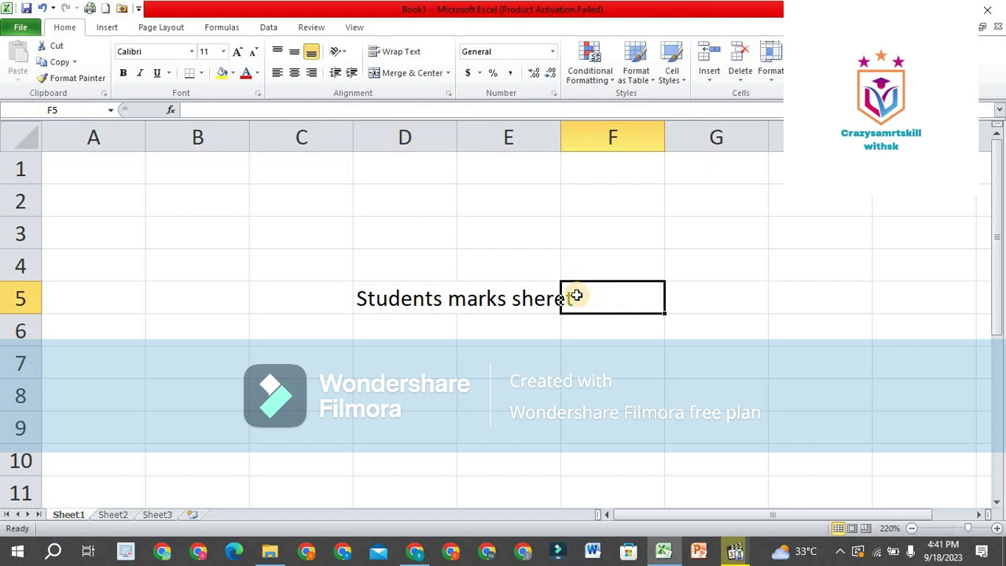
left_click(538, 312)
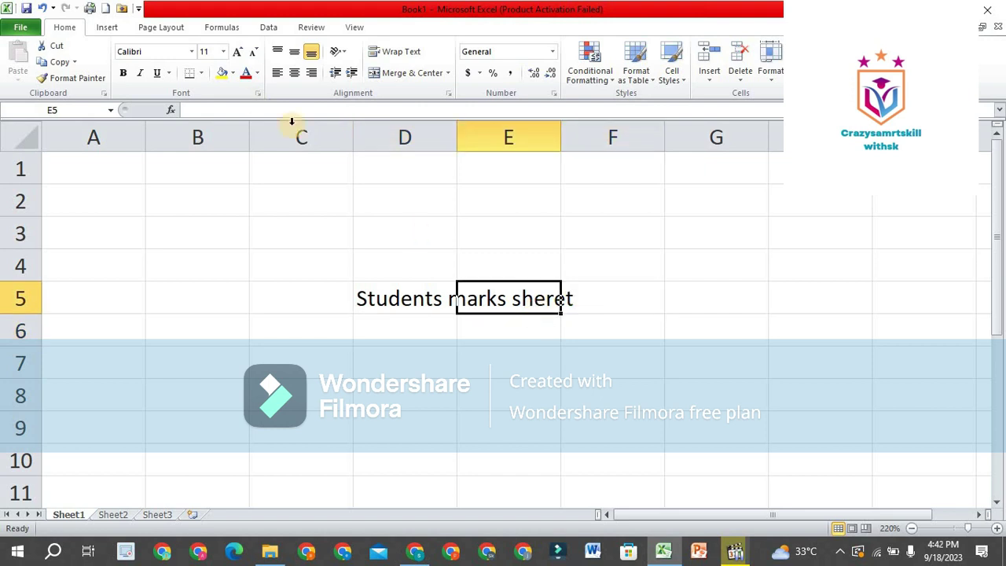
left_click(408, 298)
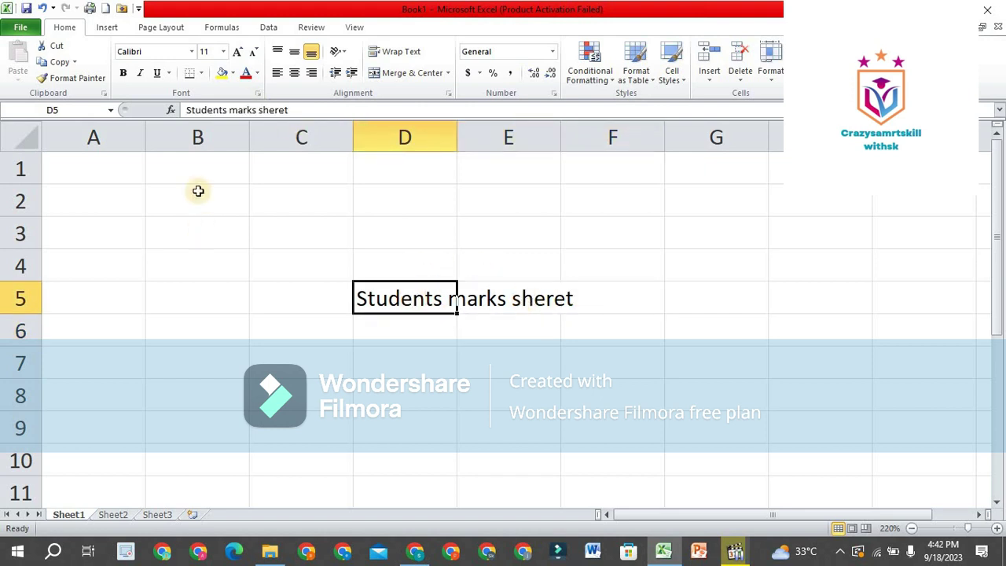
left_click(279, 110)
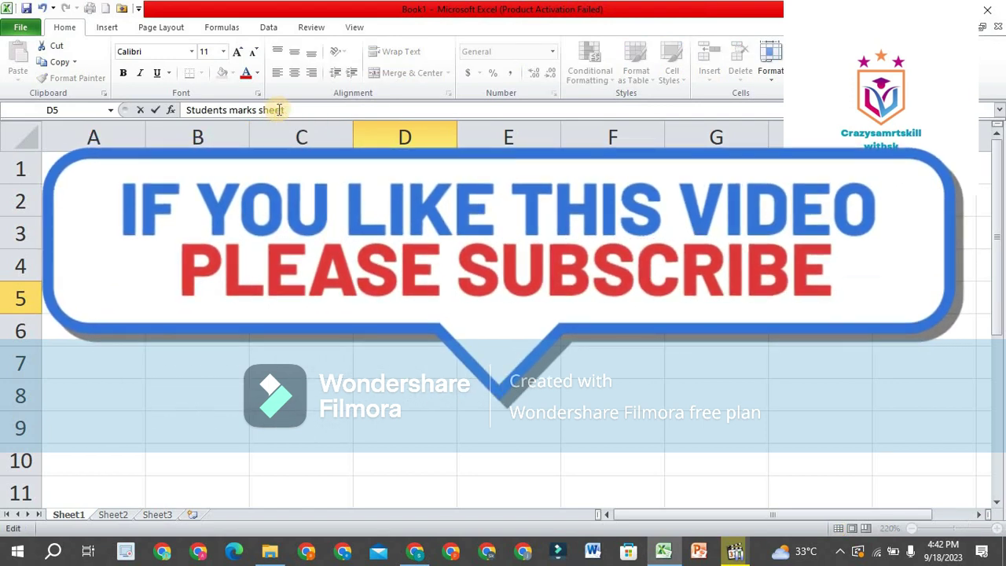
left_click(301, 298)
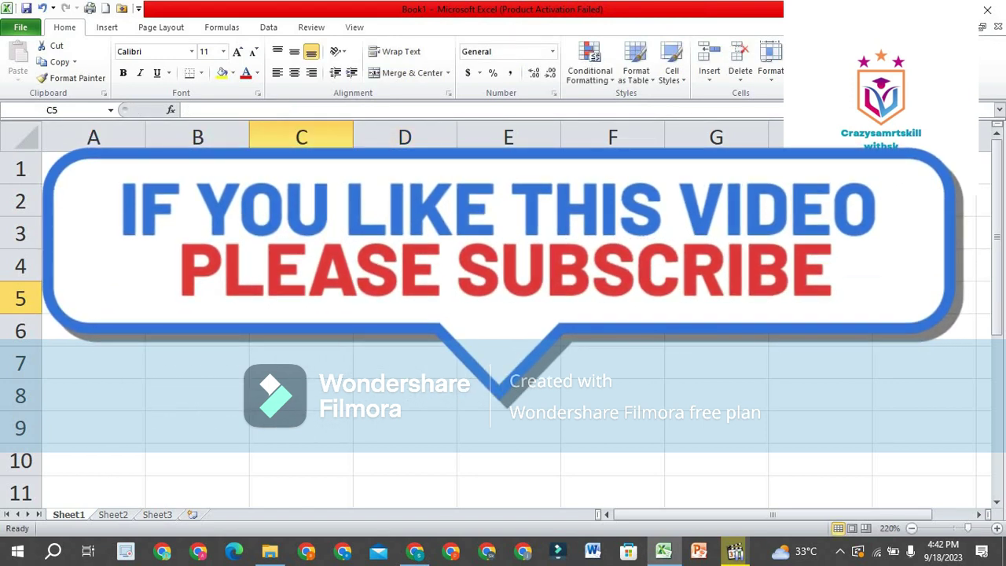
left_click(404, 298)
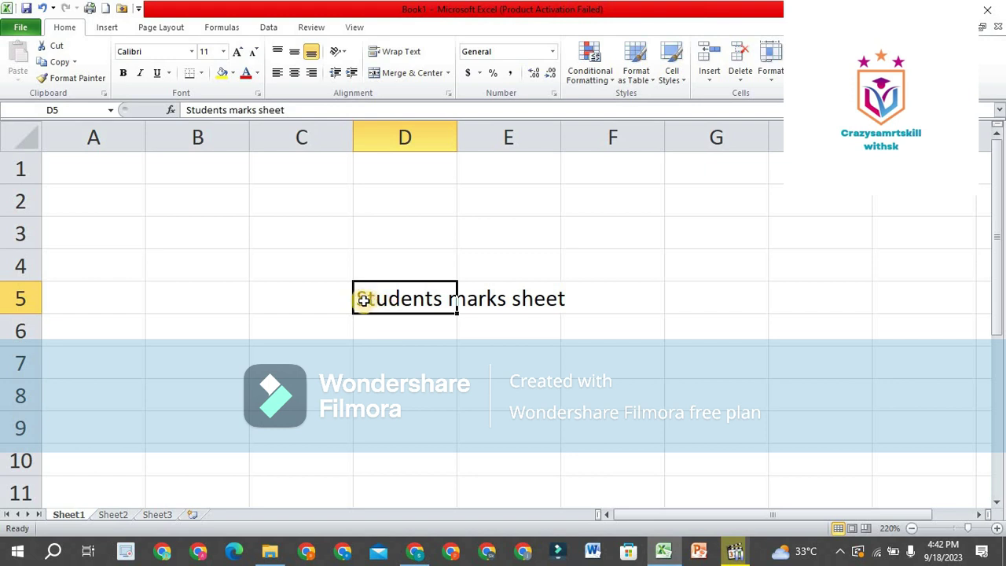
- Merge and centre cells D5:F5 for the title
left_click_drag(364, 297, 541, 299)
left_click_drag(357, 297, 595, 290)
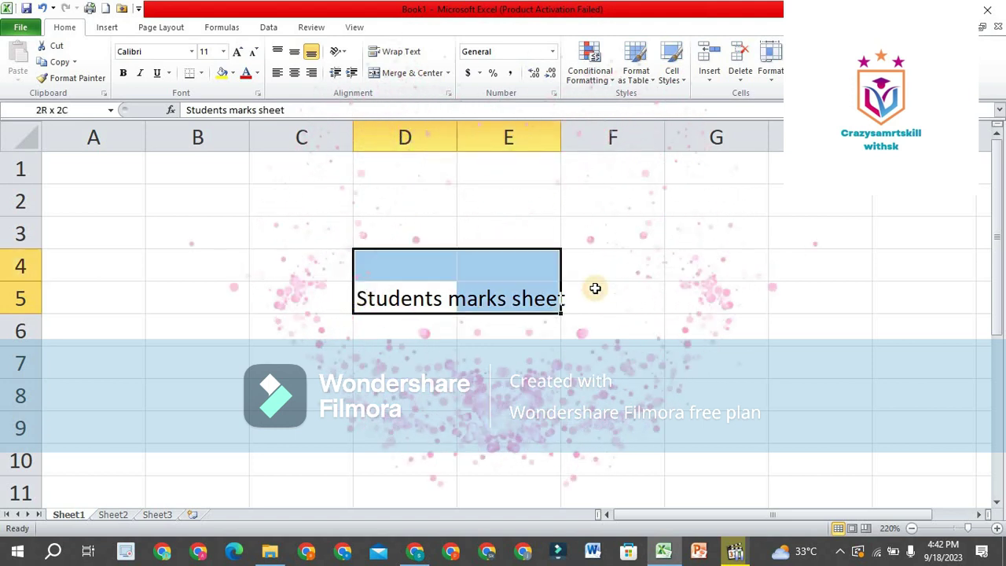
left_click(423, 80)
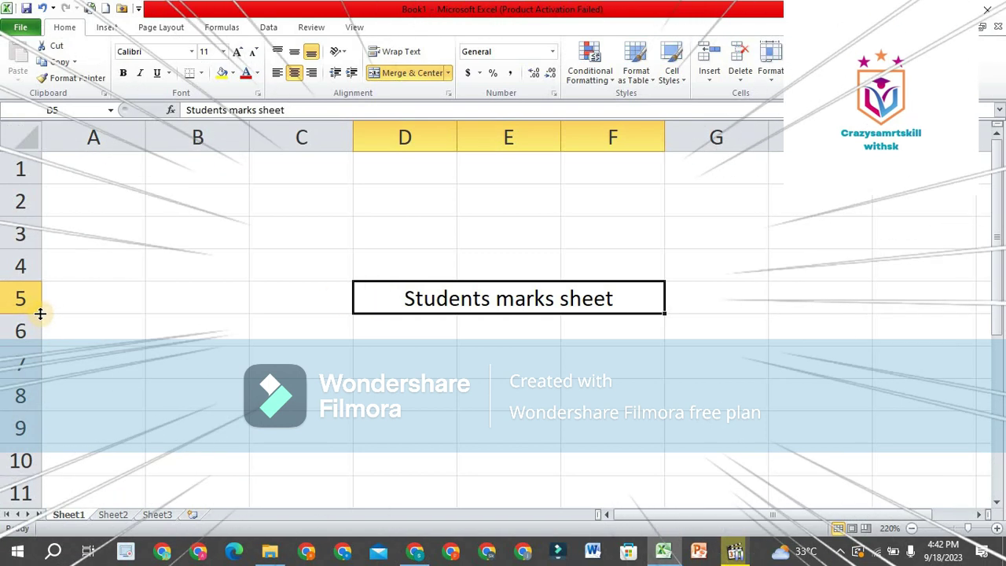
- Resize rows 4 and 5, leaving row 5 taller at 43.50 points
left_click_drag(41, 315, 41, 345)
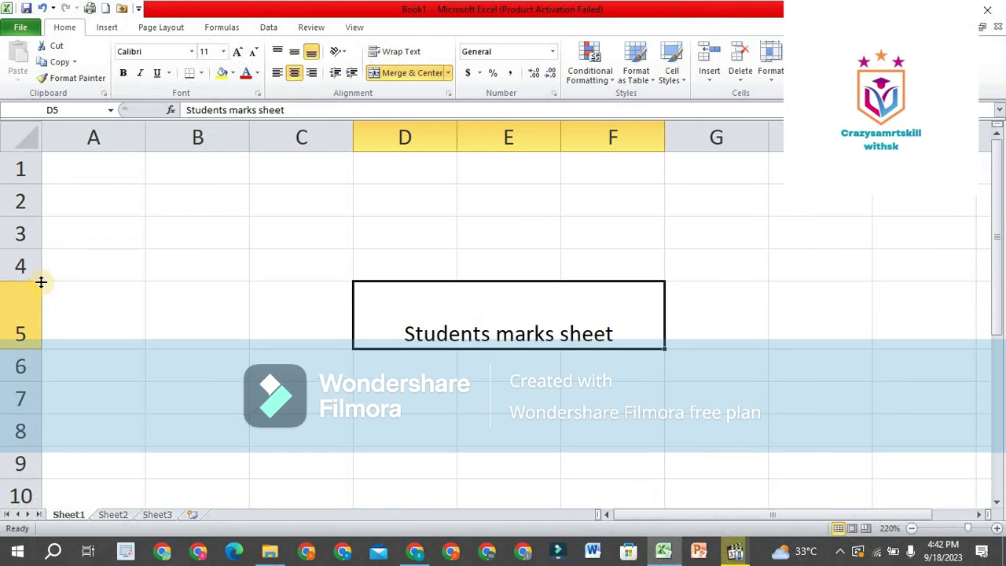
left_click_drag(41, 281, 40, 262)
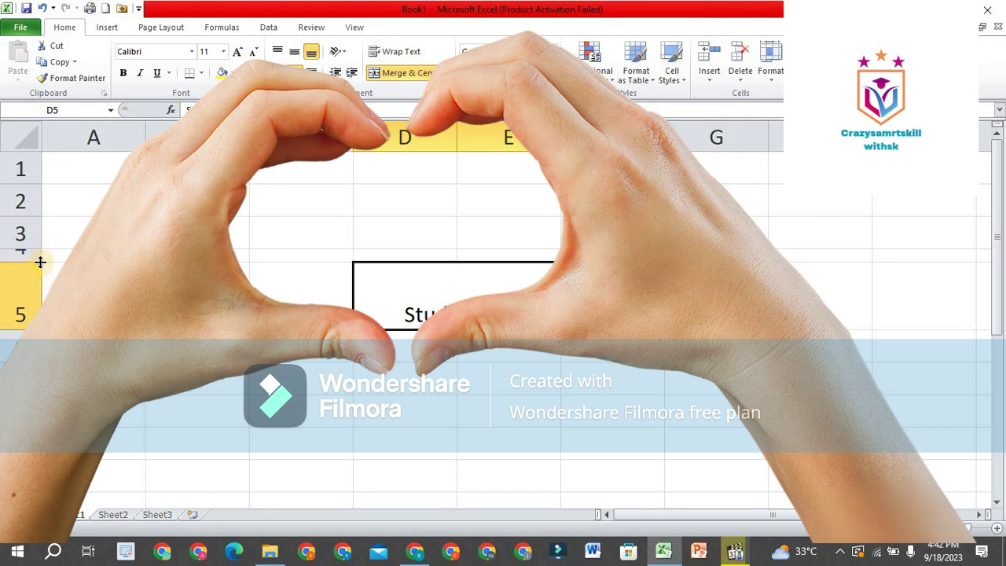
left_click_drag(40, 261, 40, 275)
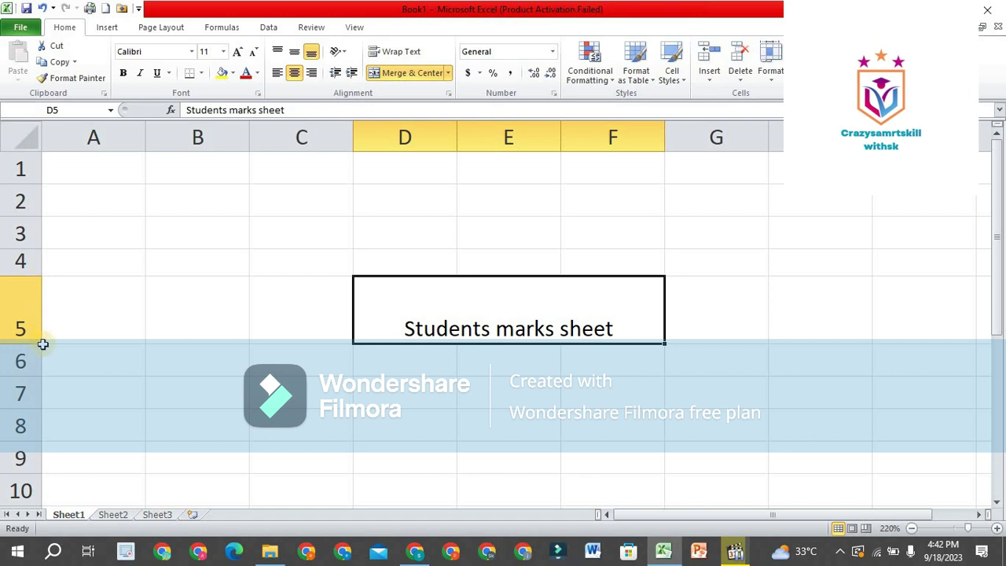
left_click_drag(39, 342, 40, 369)
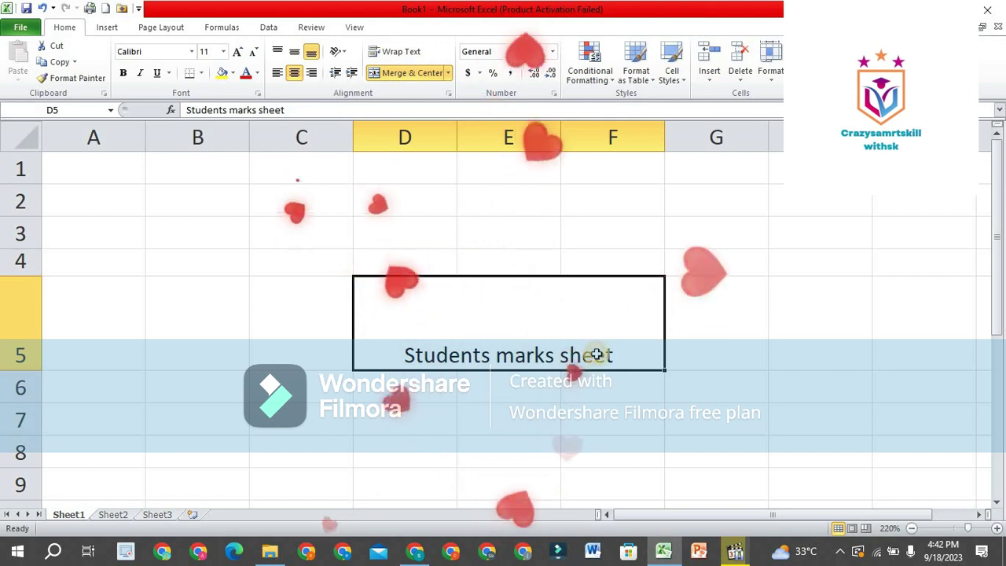
left_click_drag(597, 355, 314, 345)
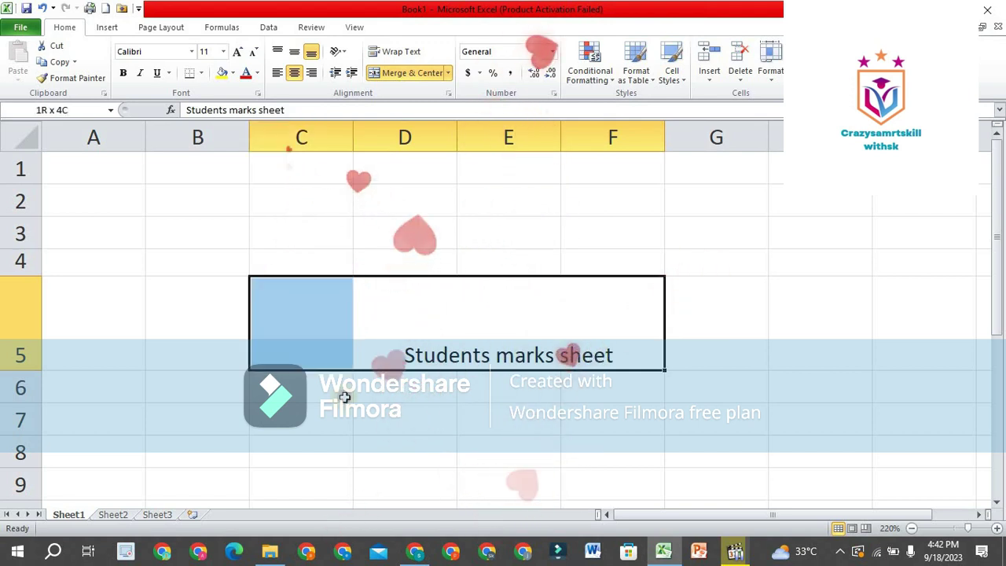
left_click(314, 345)
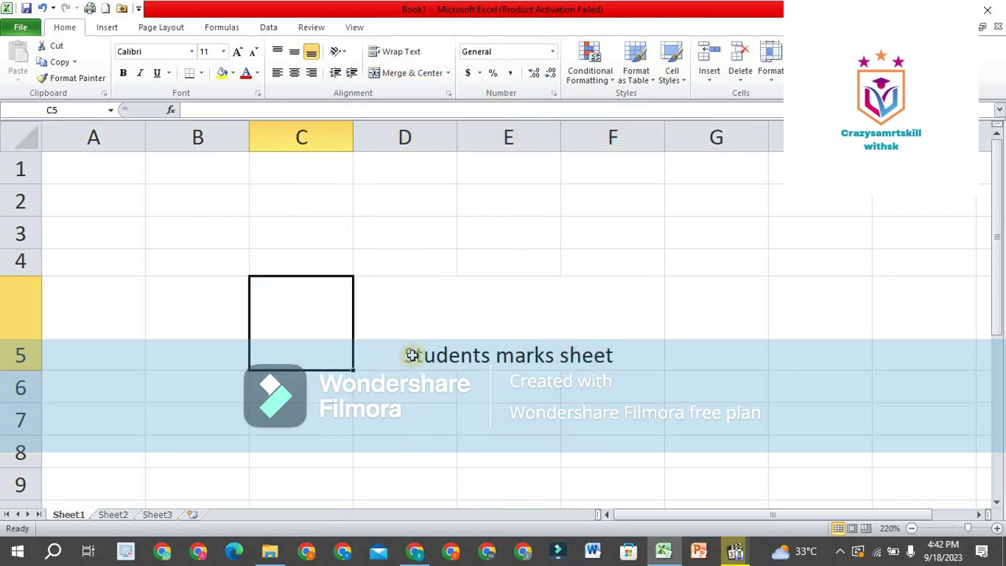
- Colour the 'Students marks sheet' text in merged D5:F5 red
left_click(407, 355)
double_click(407, 355)
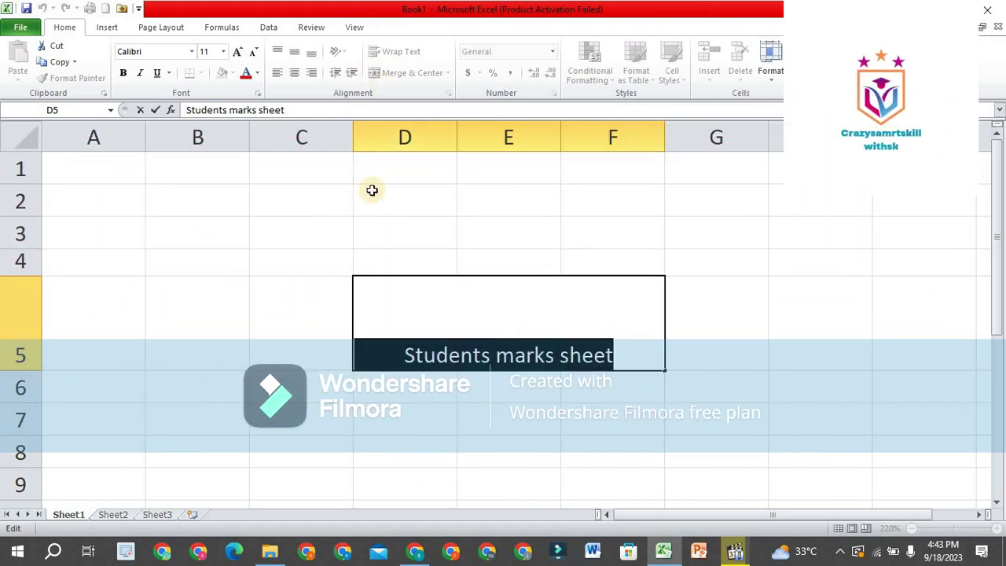
key("Home")
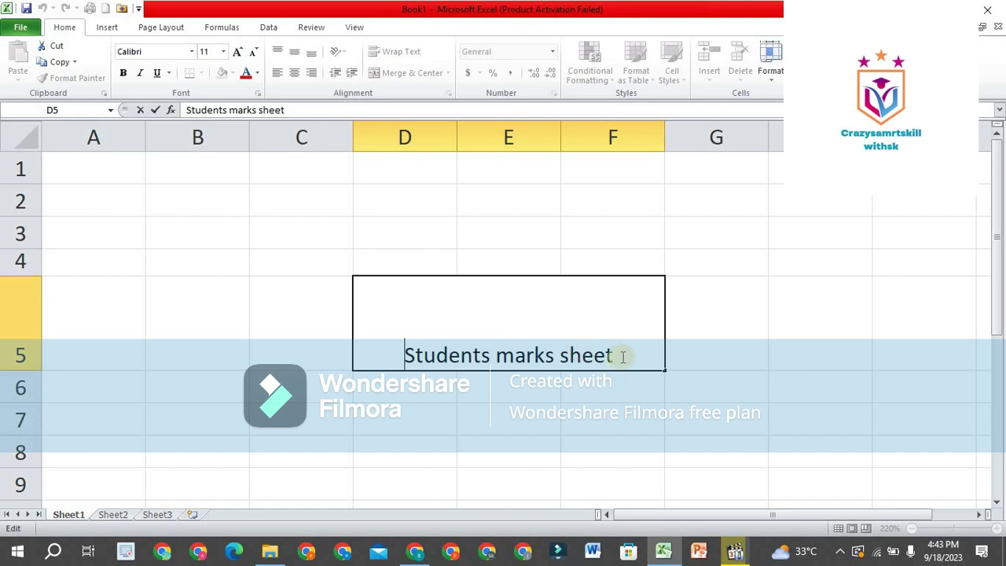
mouse_move(613, 355)
left_mouse_down()
mouse_move(422, 363)
mouse_move(399, 355)
left_mouse_up()
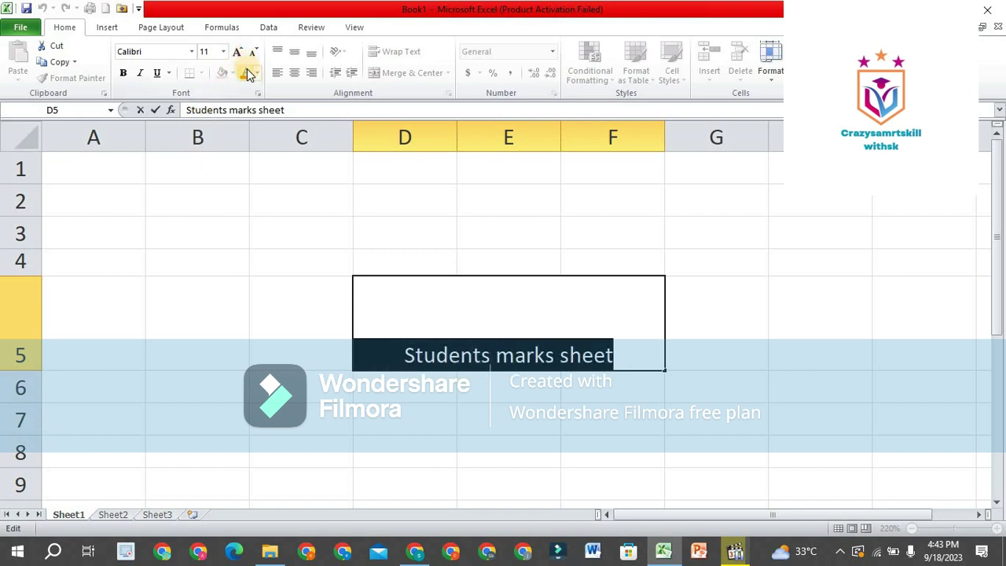
left_click(246, 248)
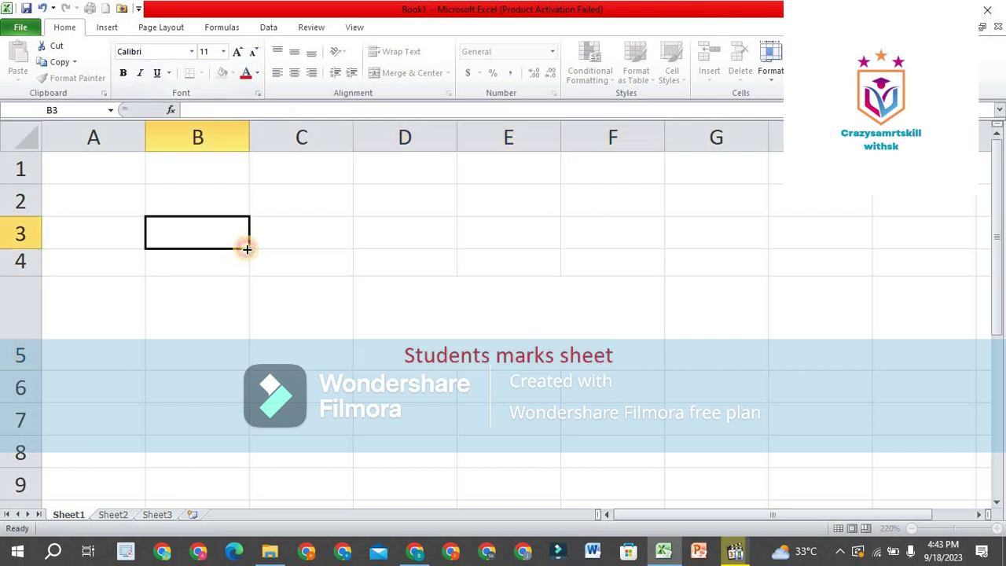
left_click(460, 352)
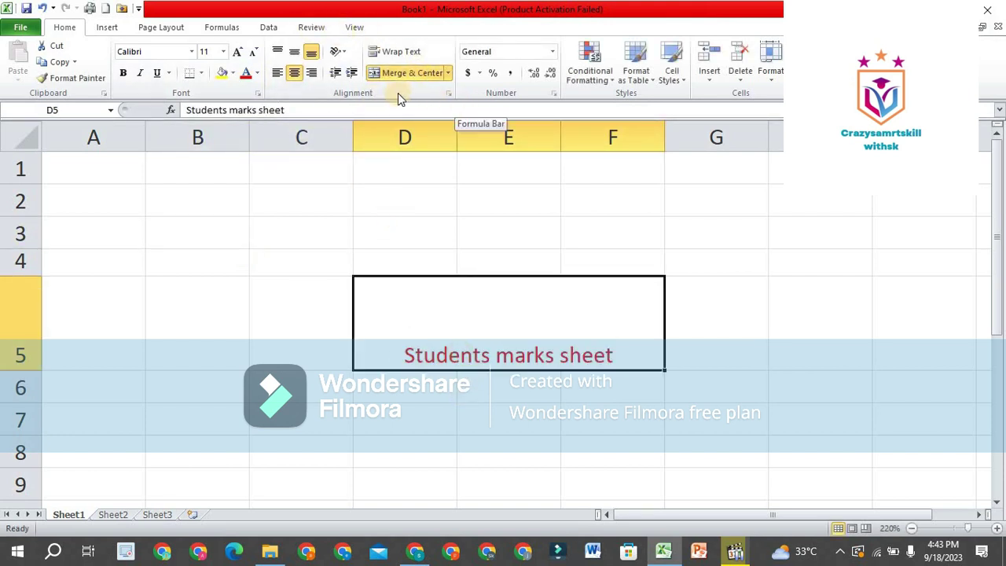
- Set the title's horizontal alignment to Justify in Format Cells
left_click(450, 94)
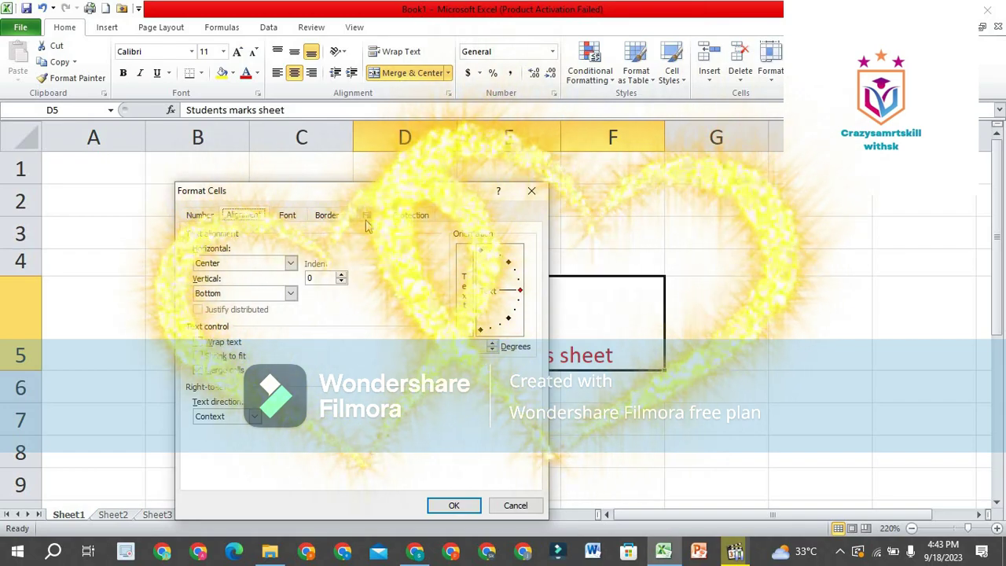
left_click(289, 265)
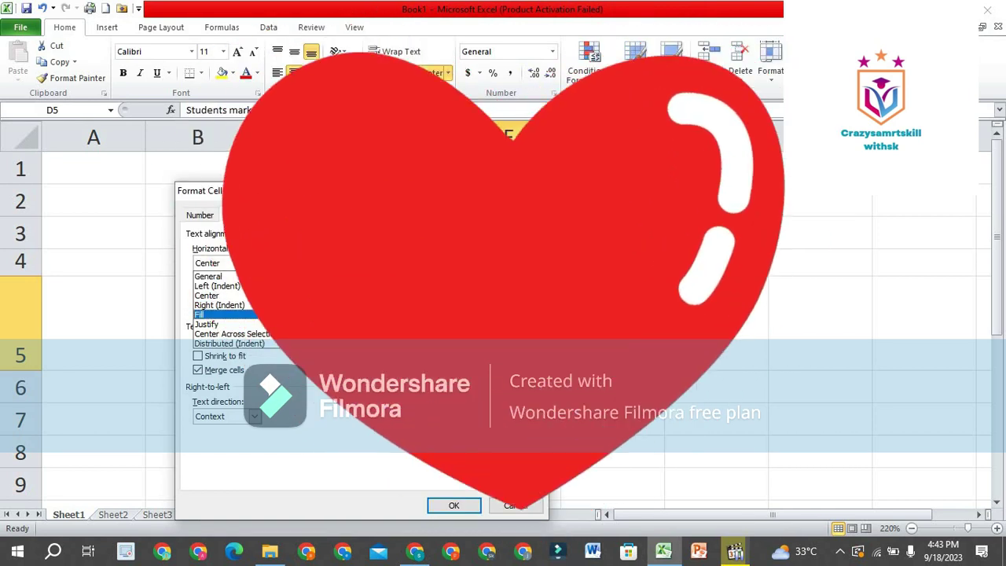
left_click(270, 324)
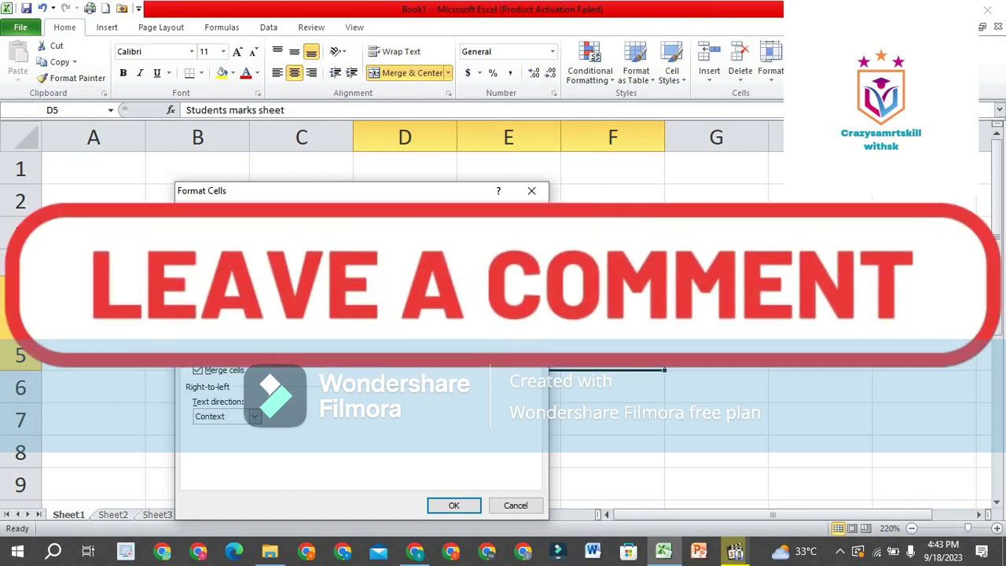
left_click(453, 503)
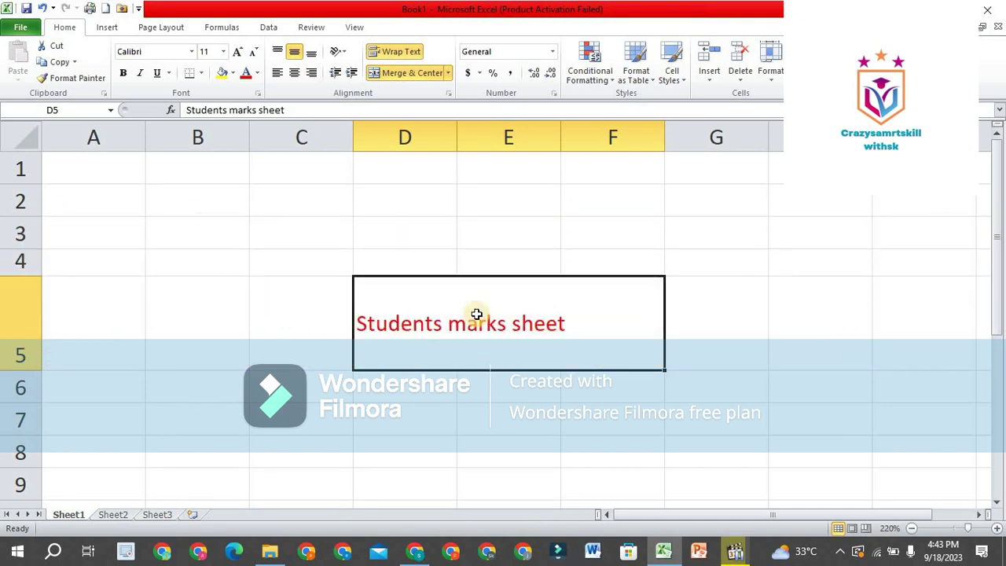
- Set both horizontal and vertical alignment of the title to Center
left_click(447, 92)
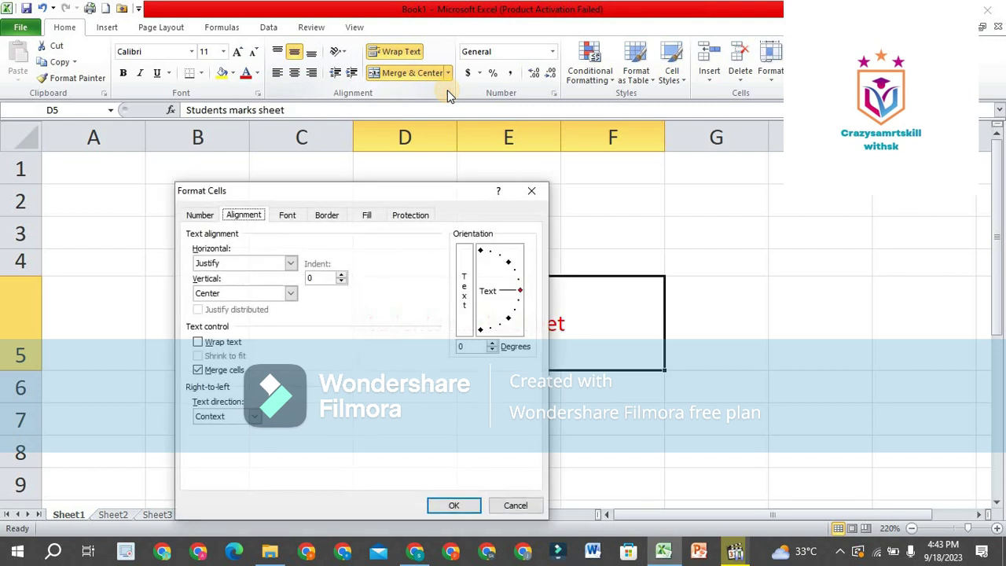
left_click(290, 263)
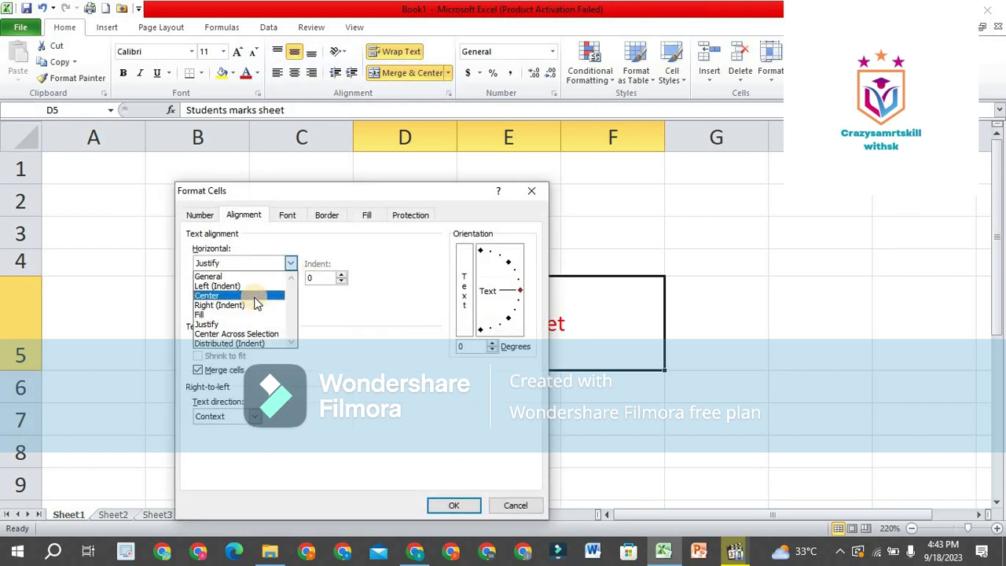
left_click(255, 295)
left_click(292, 293)
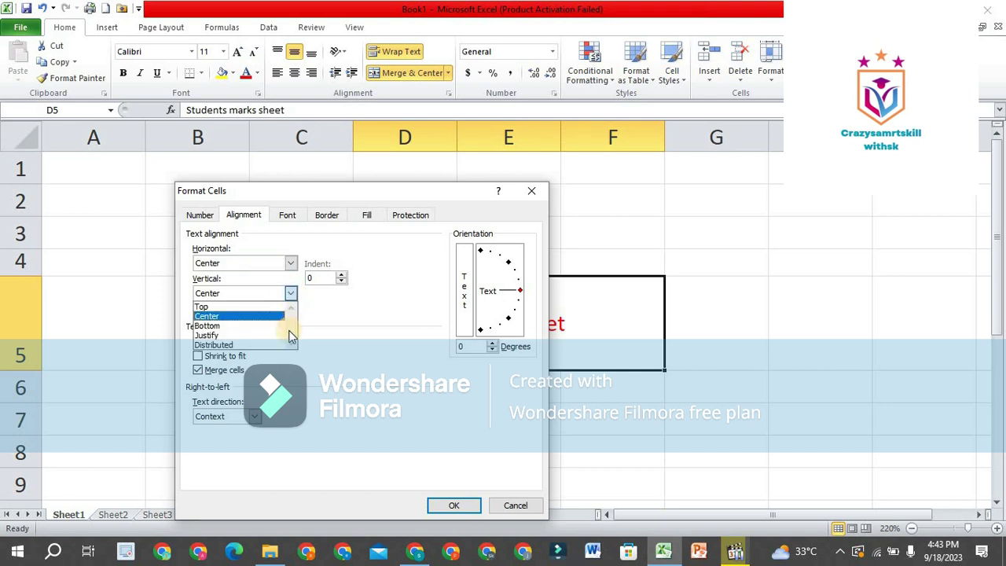
left_click(291, 316)
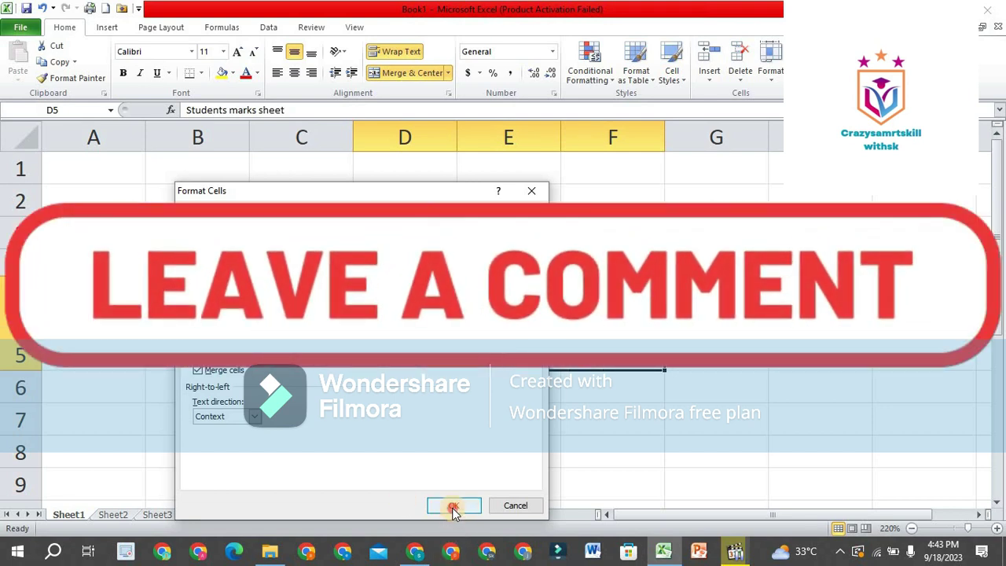
left_click(454, 506)
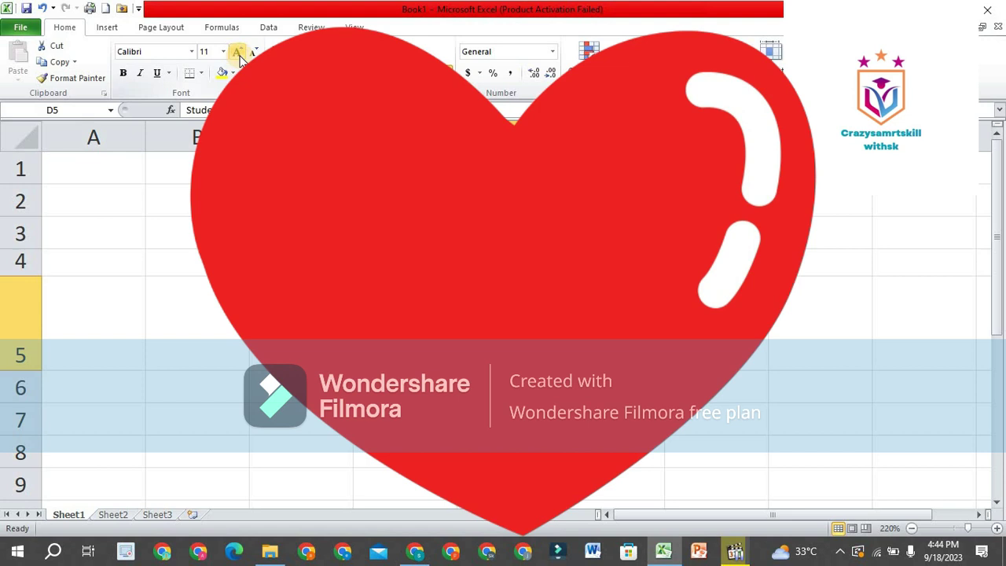
- Raise the title font to 16 pt and make it bold, with italic toggled back off
left_click(238, 52)
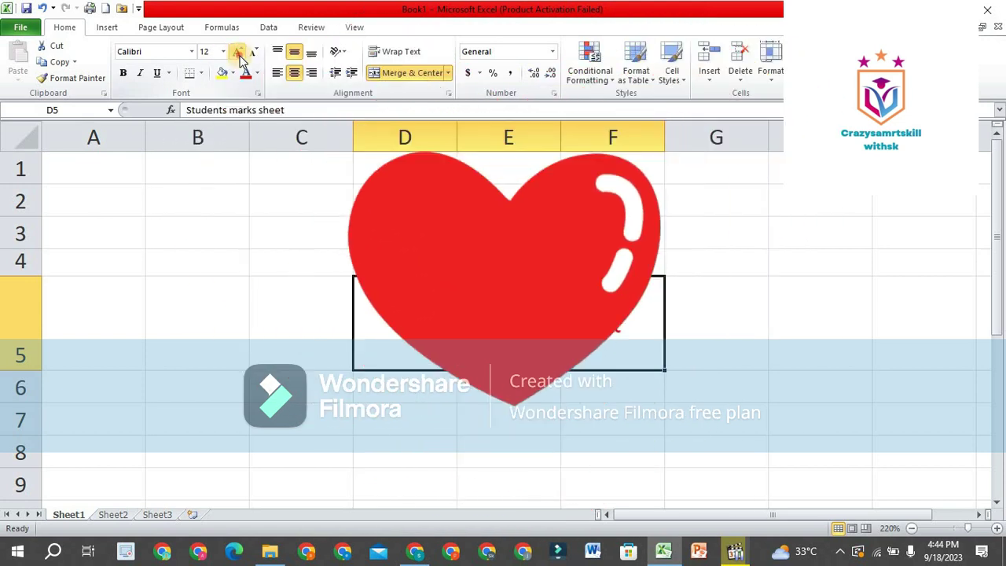
left_click(239, 53)
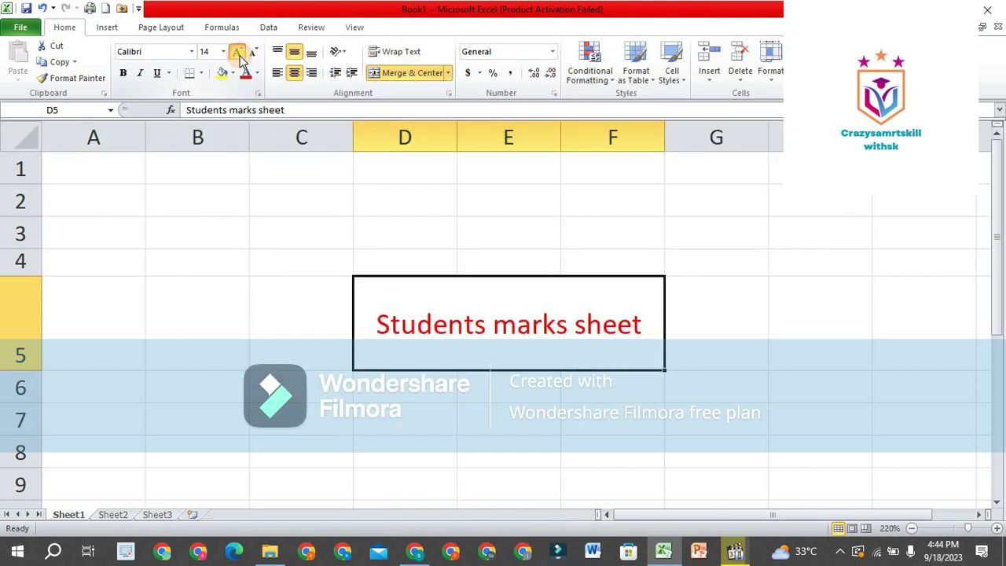
left_click(238, 53)
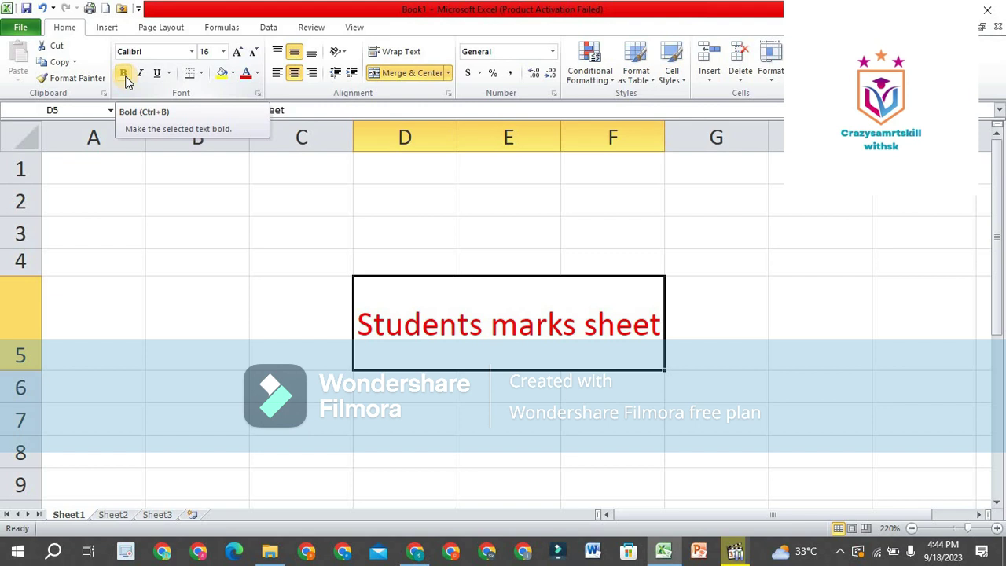
left_click(123, 73)
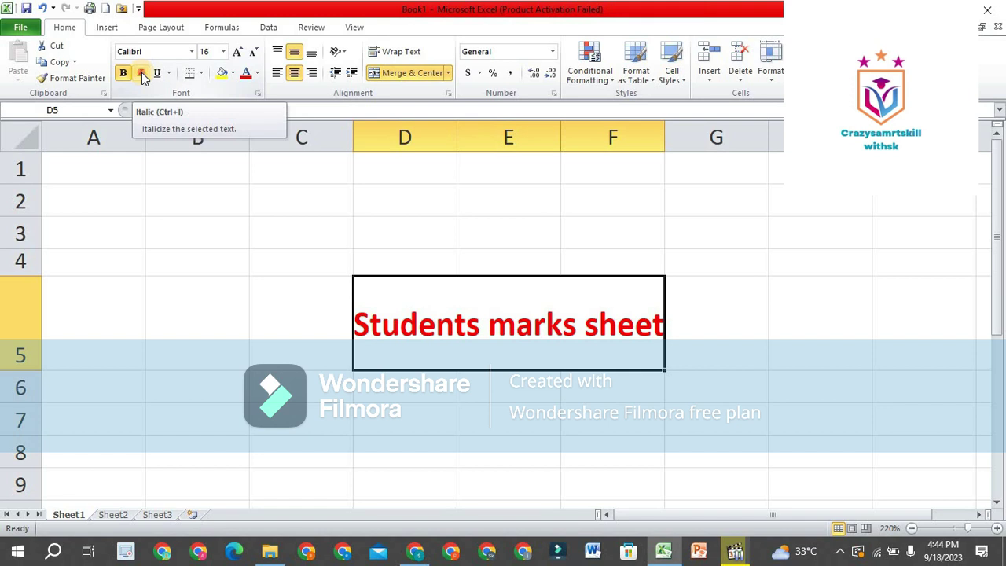
left_click(142, 73)
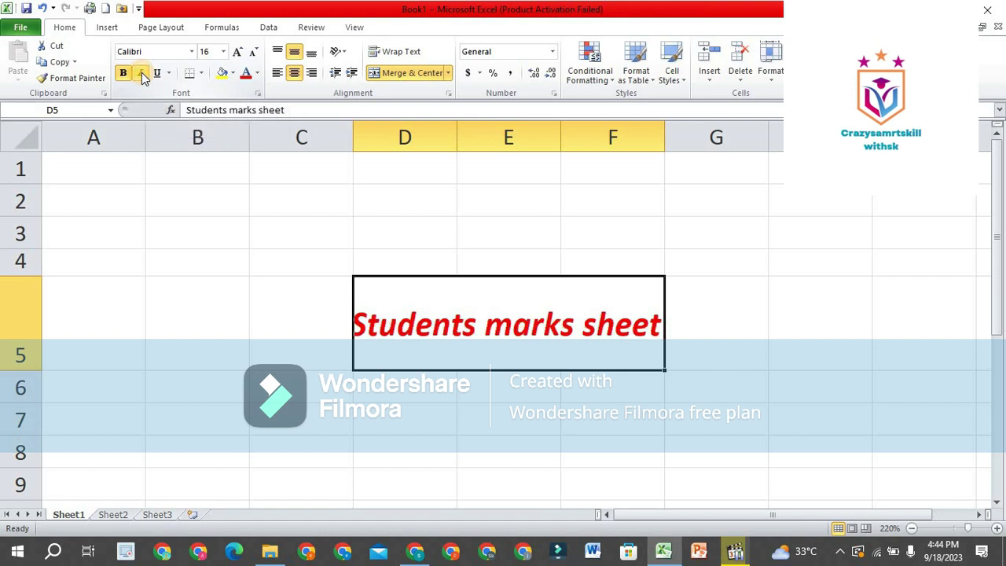
left_click(143, 75)
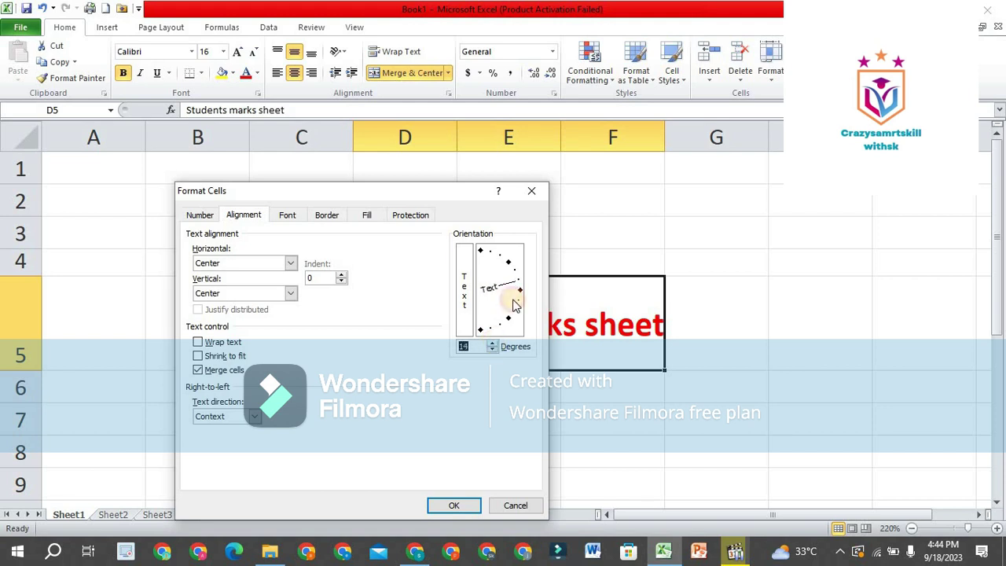
- Rotate the title to about 79 degrees and drag row 5 much taller
left_click_drag(516, 287, 482, 258)
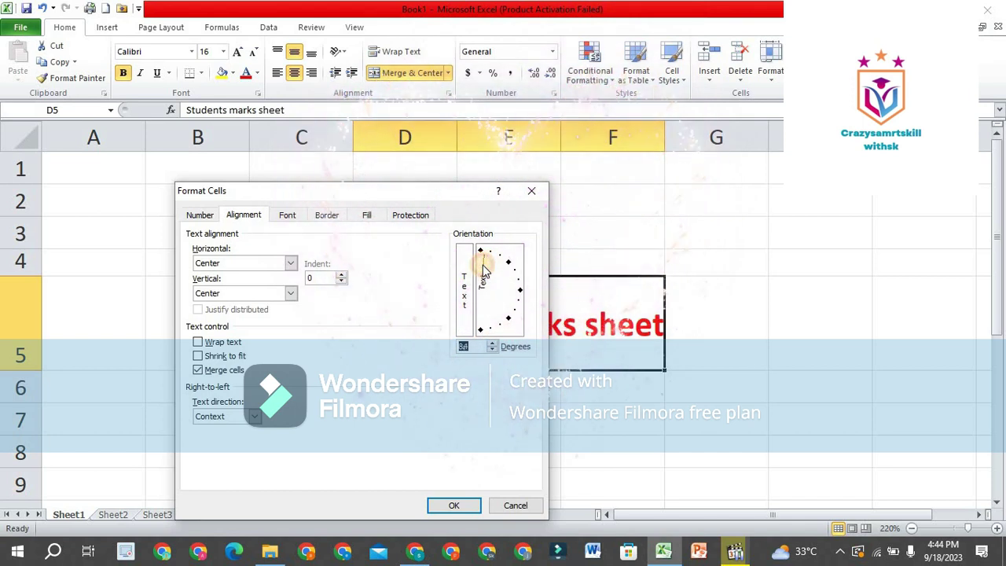
left_click(459, 505)
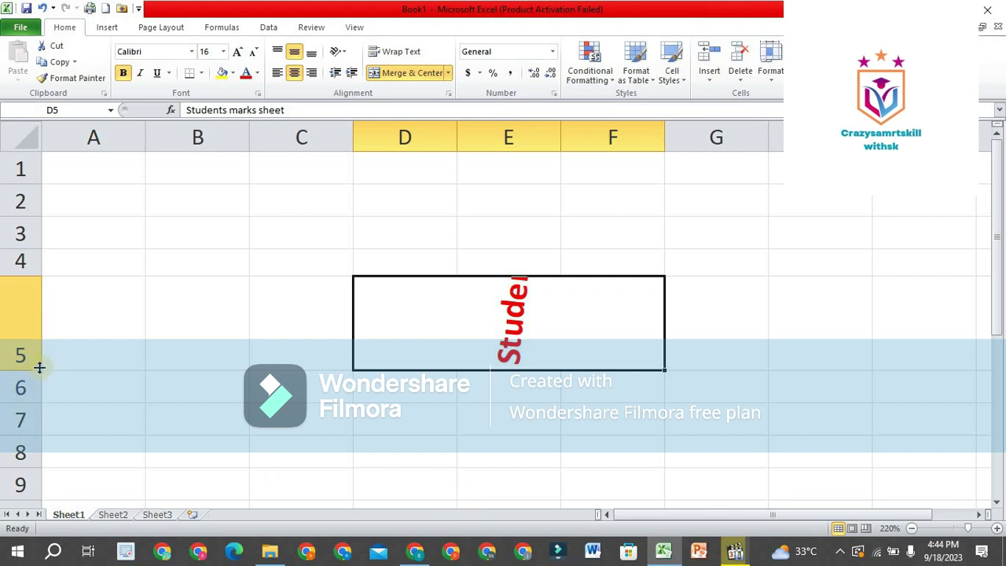
left_click_drag(40, 370, 39, 493)
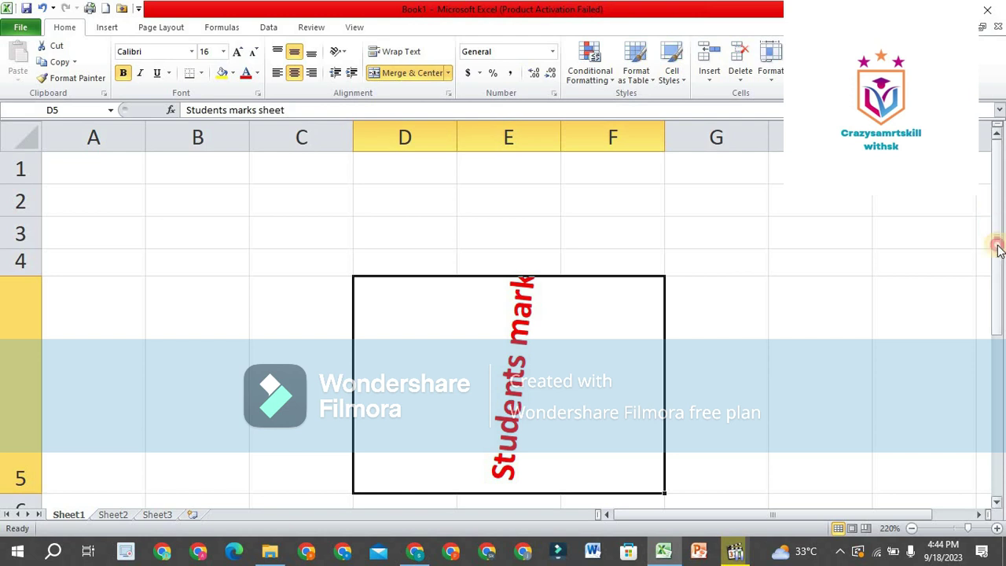
- Lengthen row 5 further so the vertical title shows up to 'Students marks she'
left_click_drag(998, 249, 997, 260)
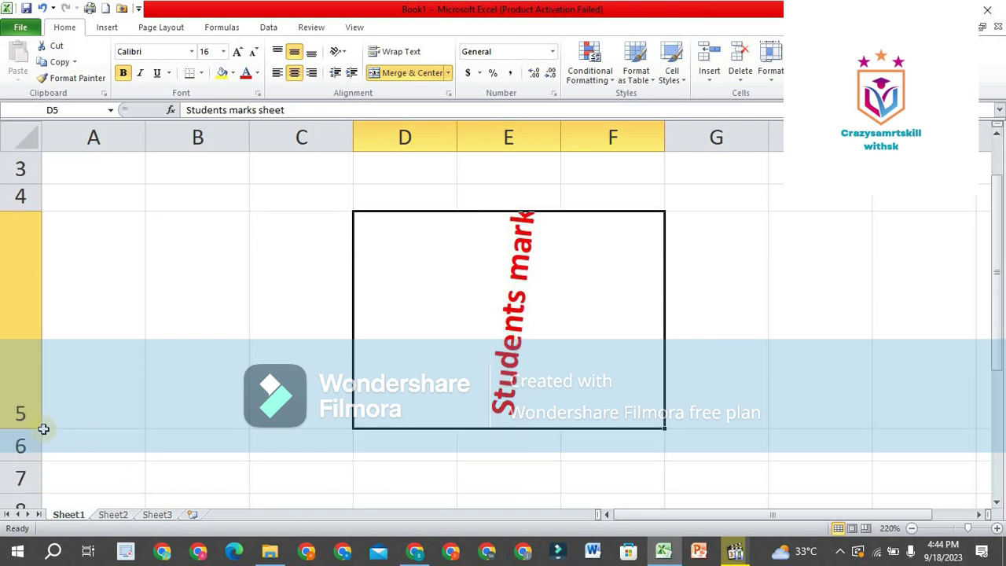
left_click_drag(40, 428, 38, 499)
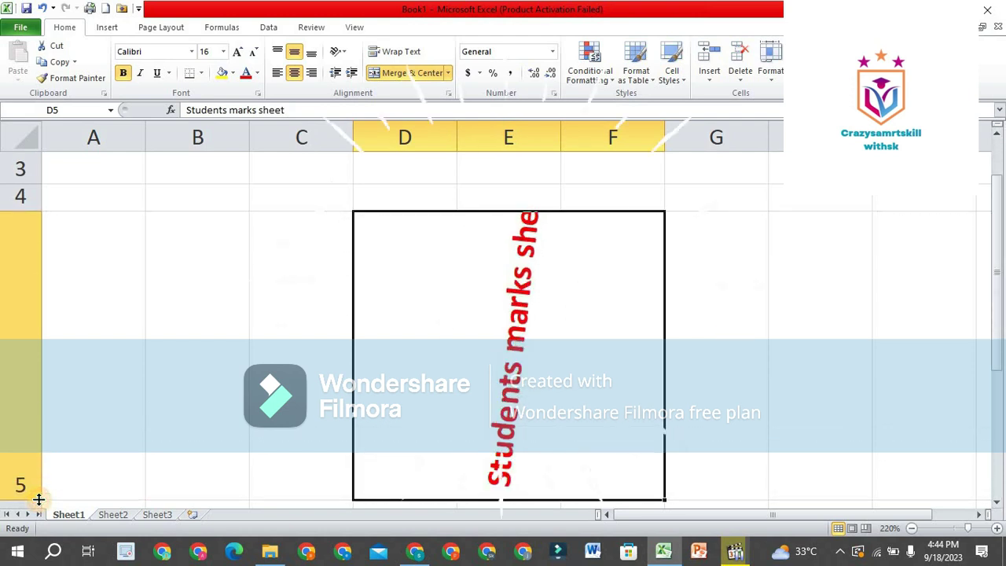
mouse_move(999, 249)
left_mouse_down()
mouse_move(999, 259)
mouse_move(996, 249)
left_mouse_up()
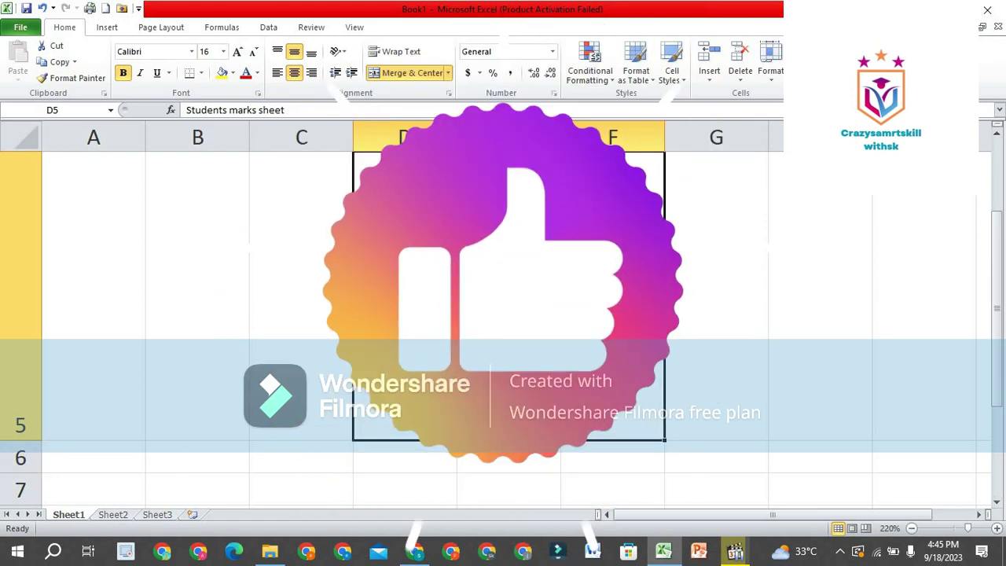
- Rotate the title to -75 degrees, then to -90 degrees
left_click(448, 95)
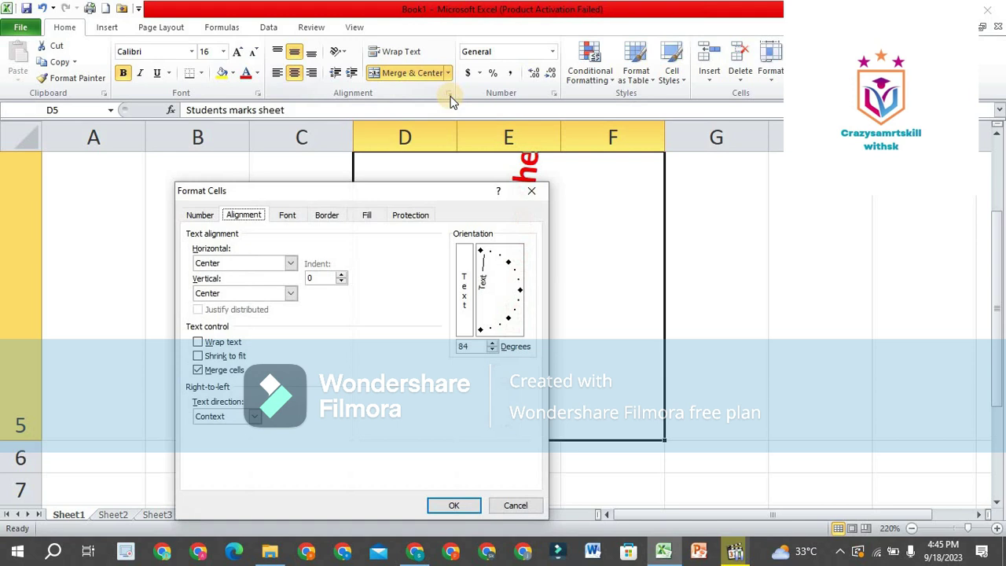
left_click(490, 328)
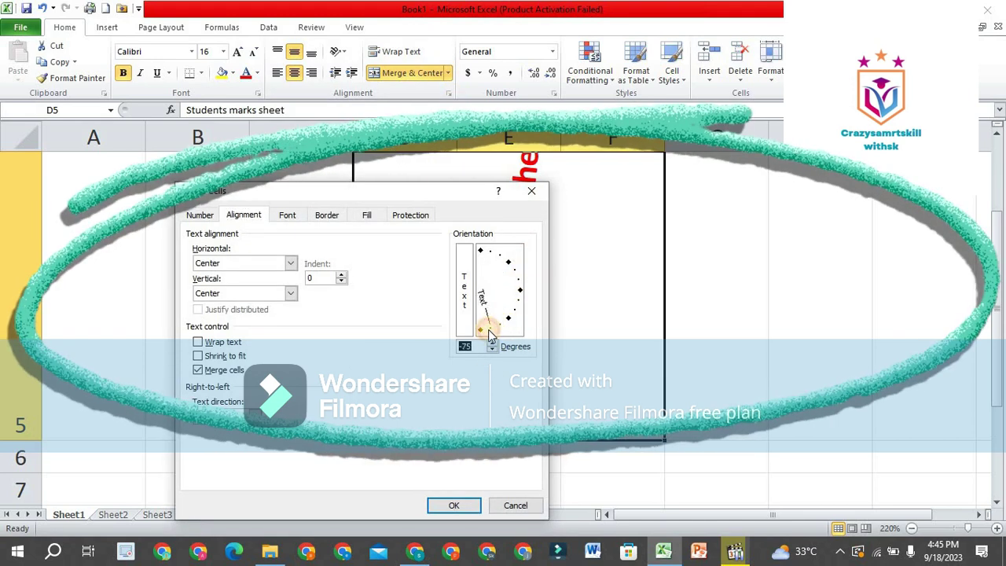
left_click(462, 509)
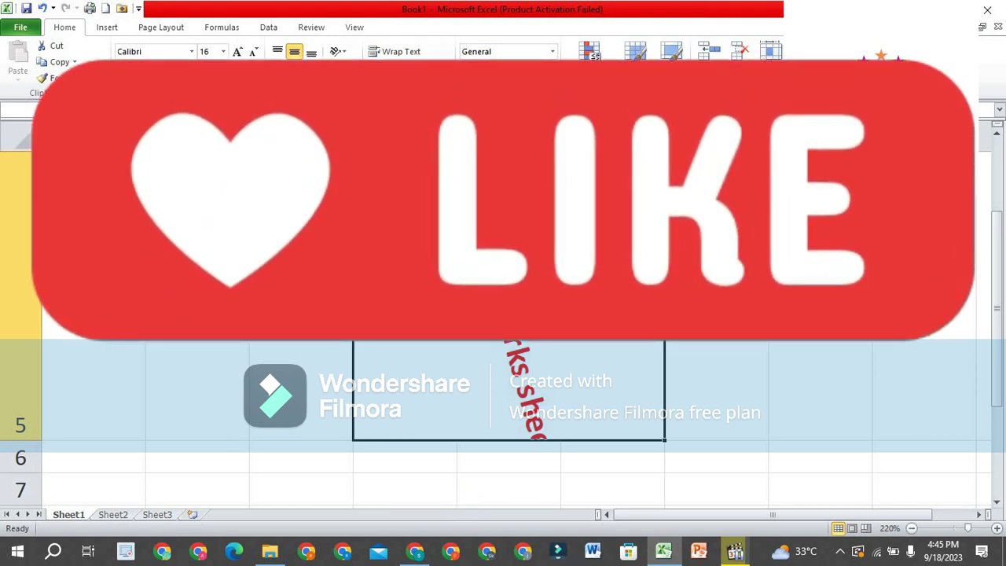
key("ctrl+1")
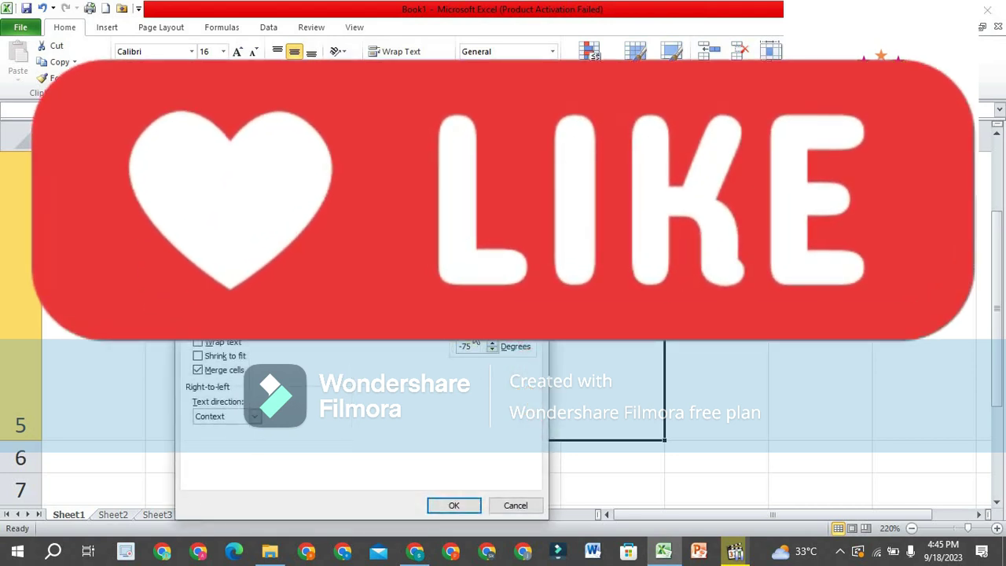
left_click(494, 324)
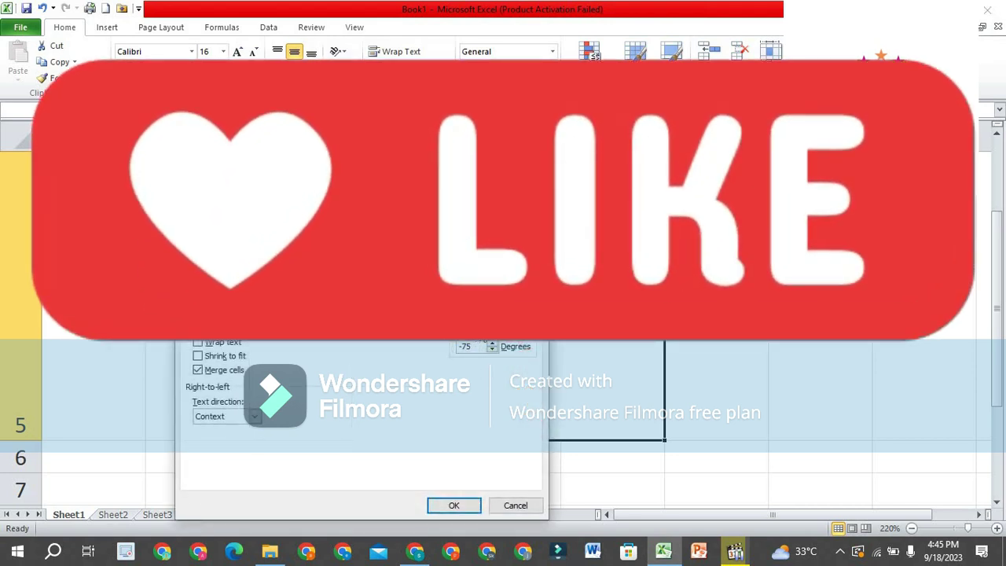
left_click(442, 505)
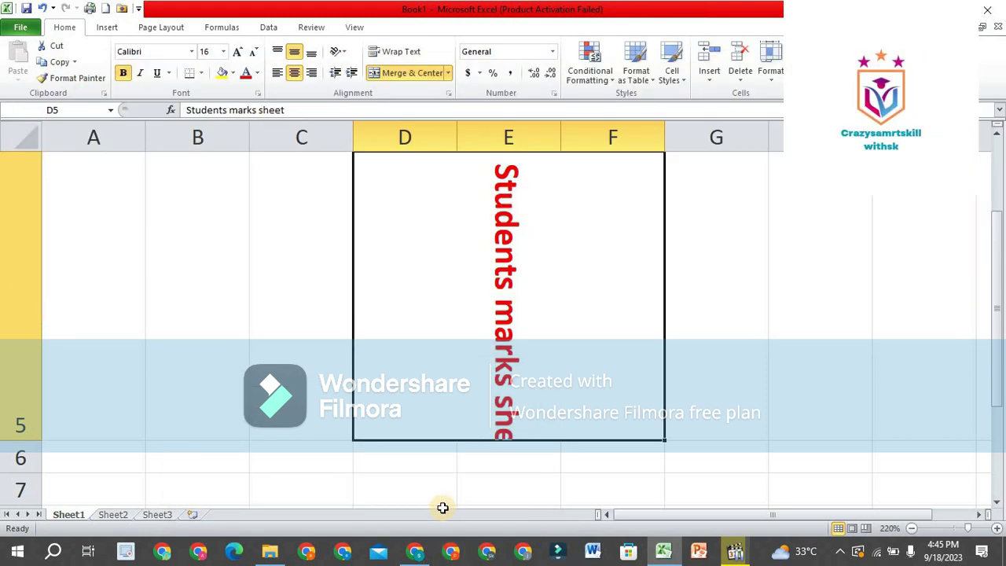
- Reset the title orientation to 0 degrees so it reads horizontally
left_click(448, 93)
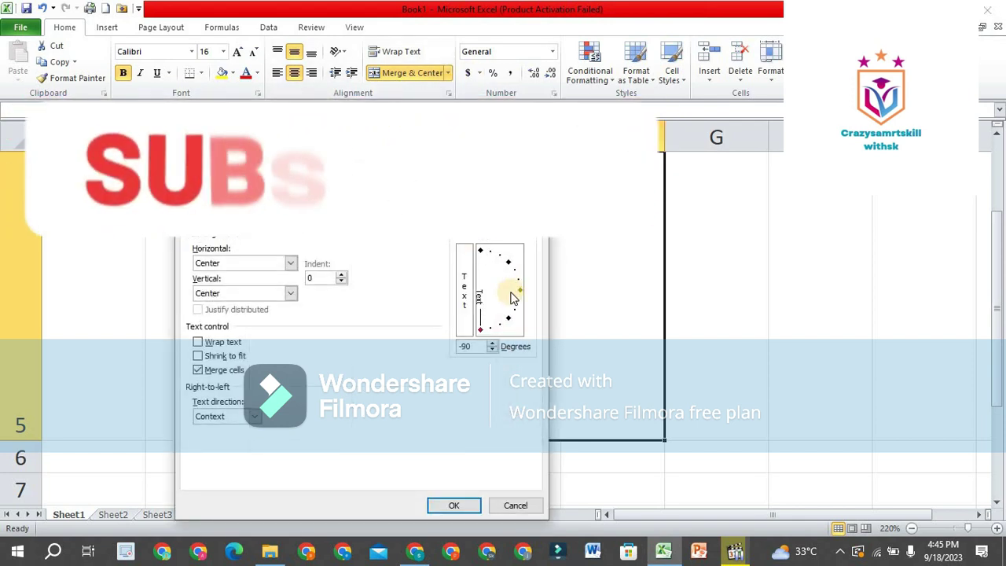
left_click(519, 290)
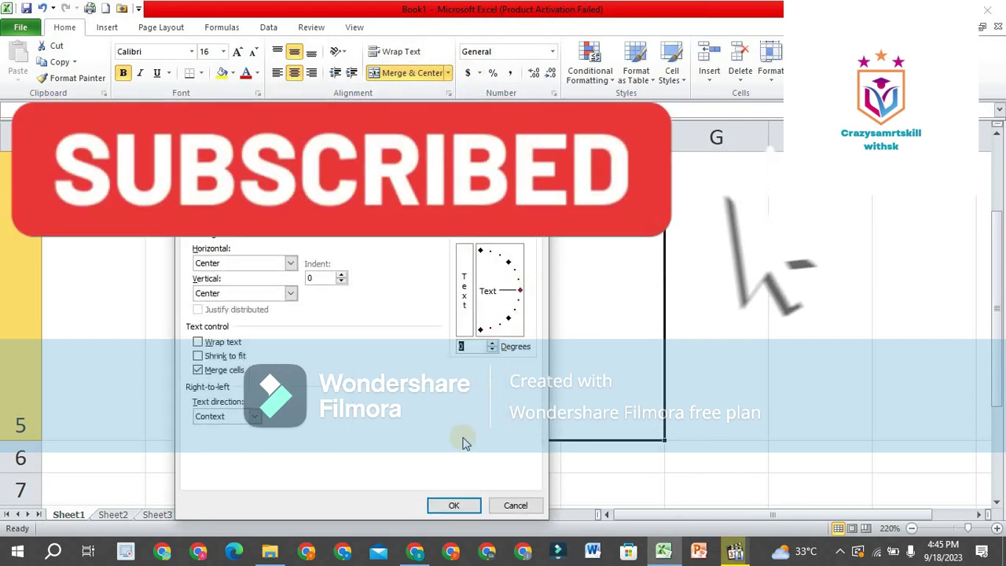
left_click(447, 504)
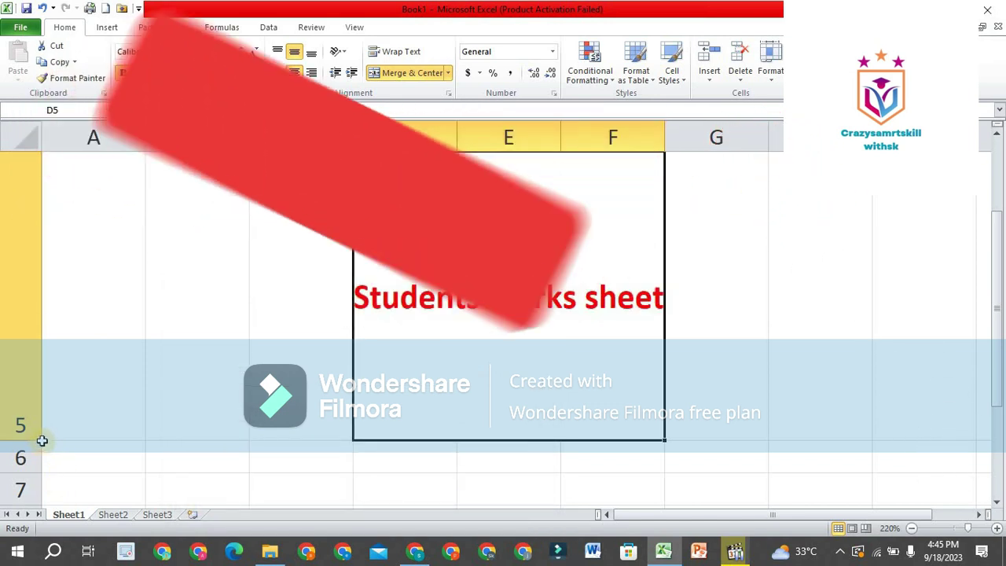
- Shrink row 5 to a snug height and widen column F so the title fits D5:F5
left_click_drag(39, 441, 36, 291)
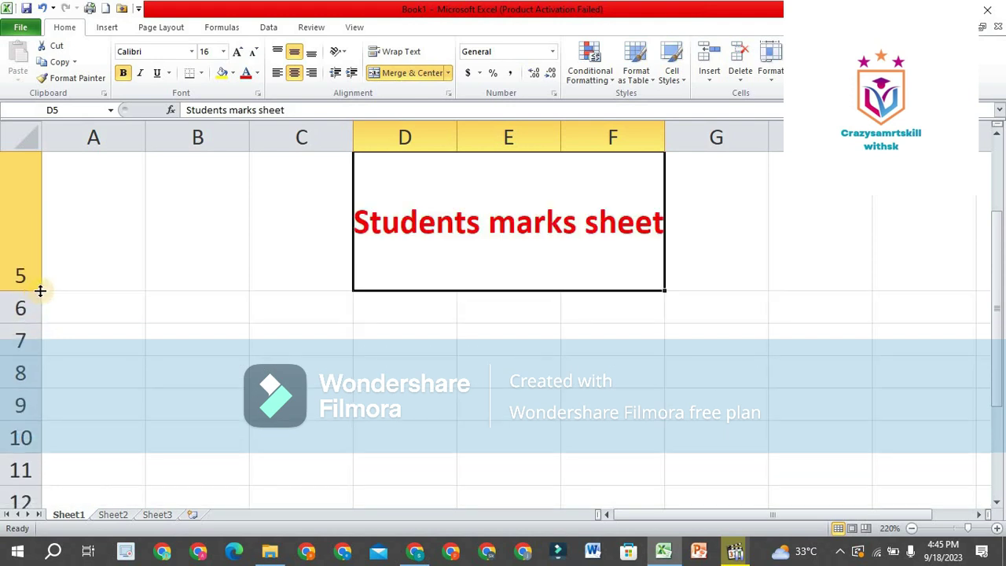
left_click_drag(40, 290, 40, 181)
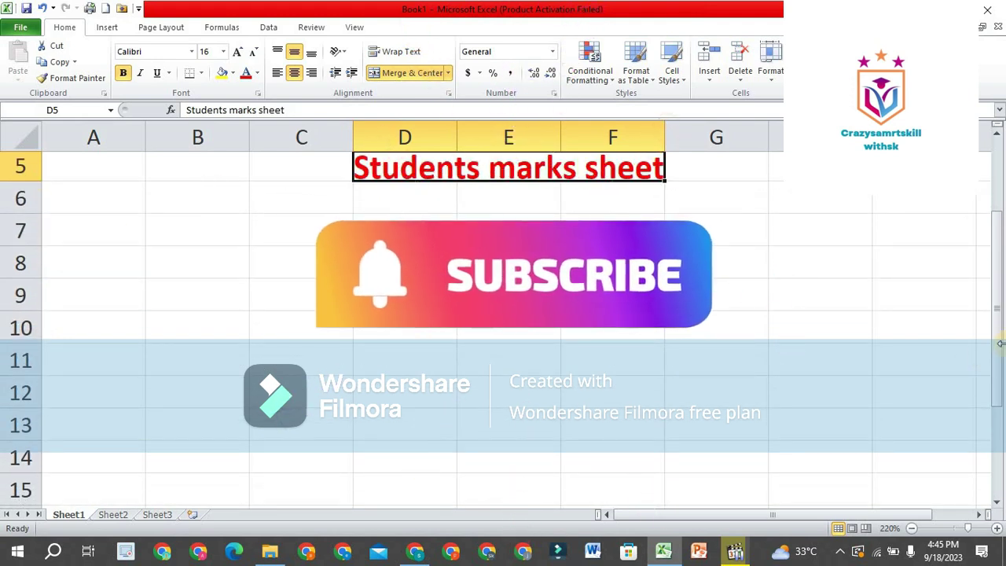
left_click_drag(999, 344, 998, 299)
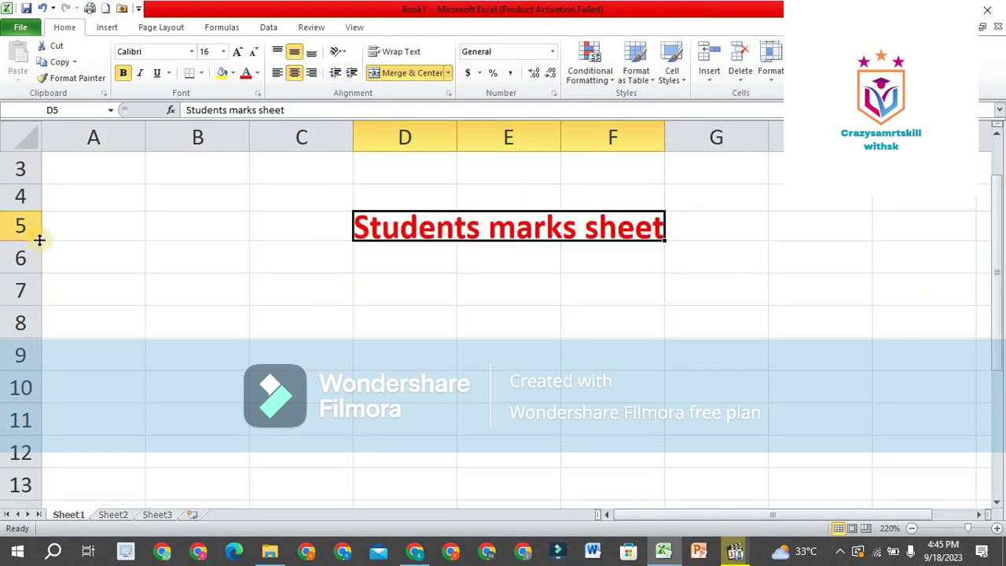
left_click_drag(40, 239, 40, 249)
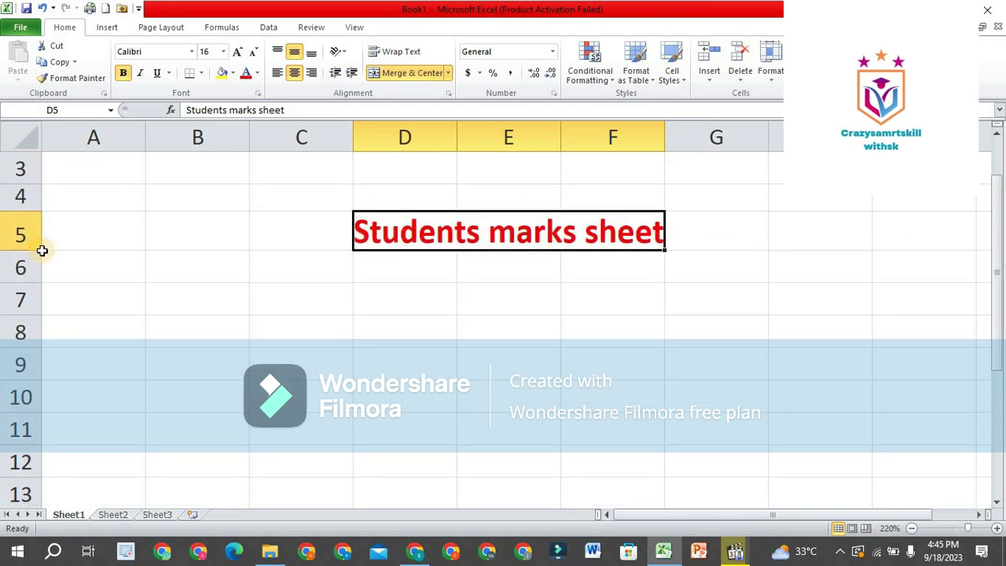
left_click_drag(40, 248, 40, 261)
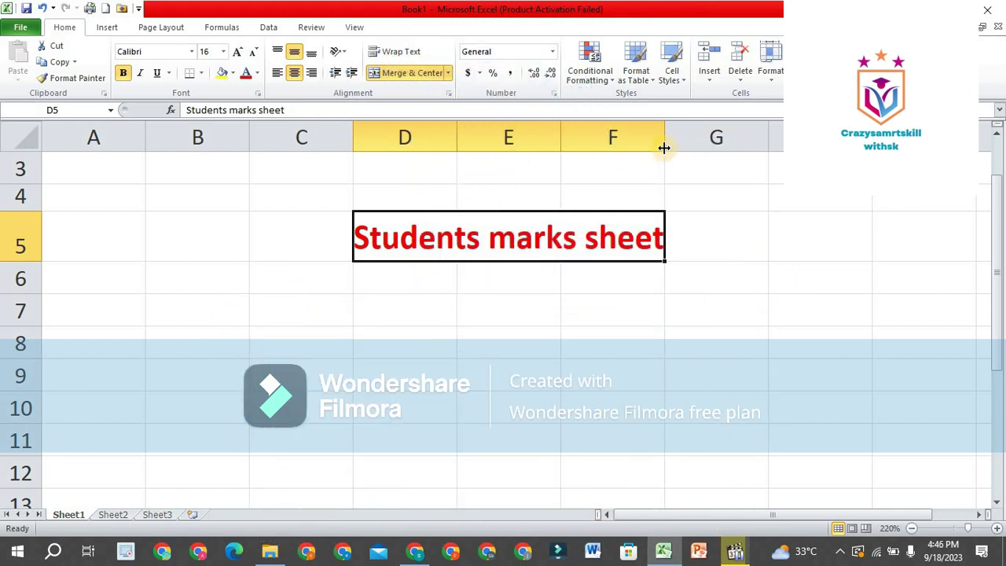
left_click_drag(663, 148, 689, 150)
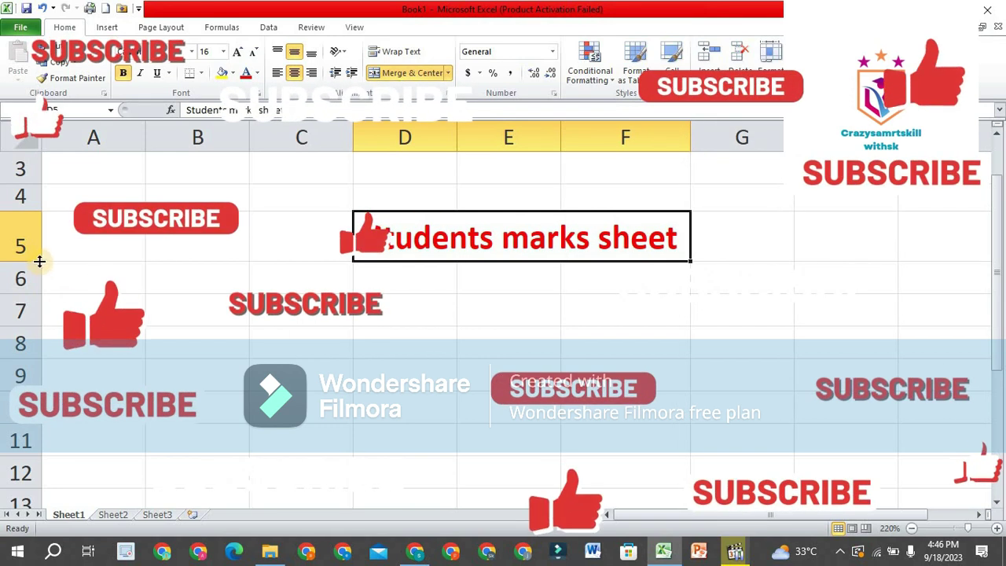
- Make row 5 slightly taller and fill the merged D5:F5 title with light blue
left_click_drag(40, 259, 39, 266)
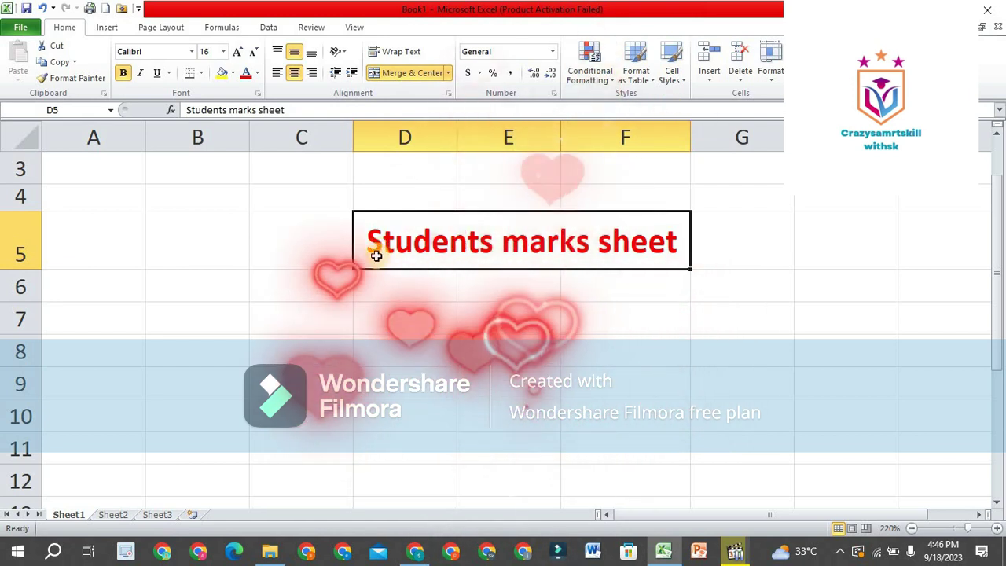
left_click(233, 72)
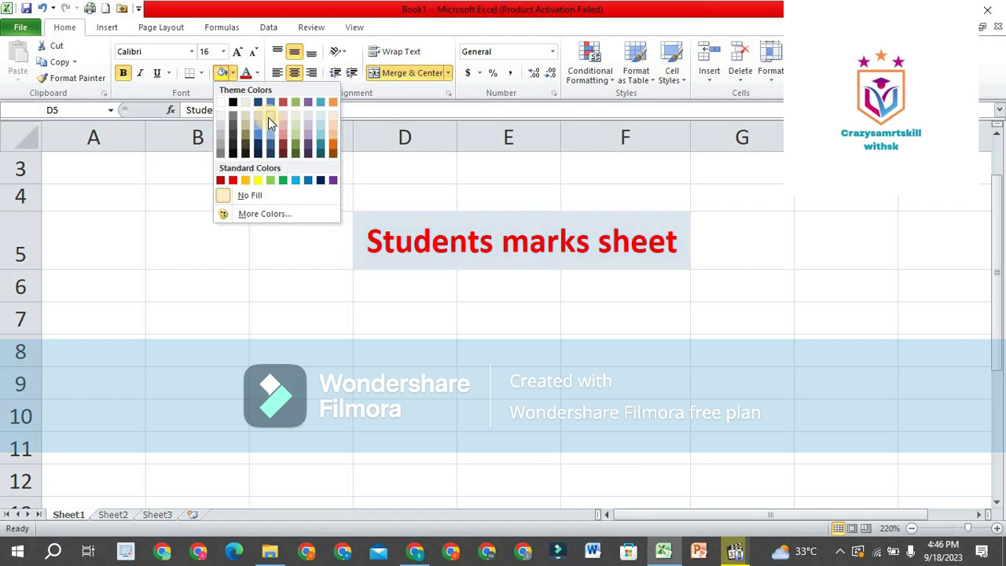
left_click(268, 117)
left_click(432, 322)
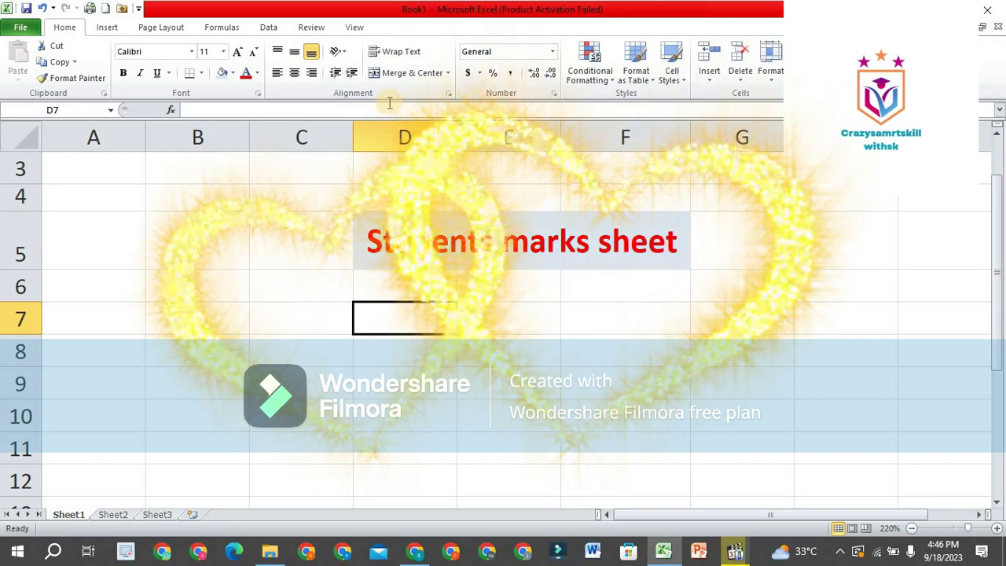
left_click(449, 94)
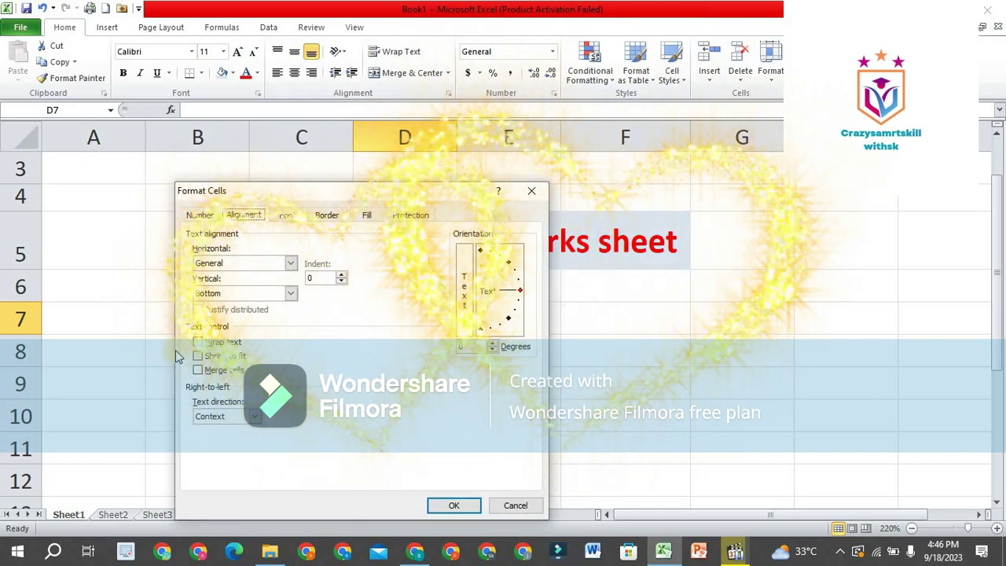
left_click(291, 293)
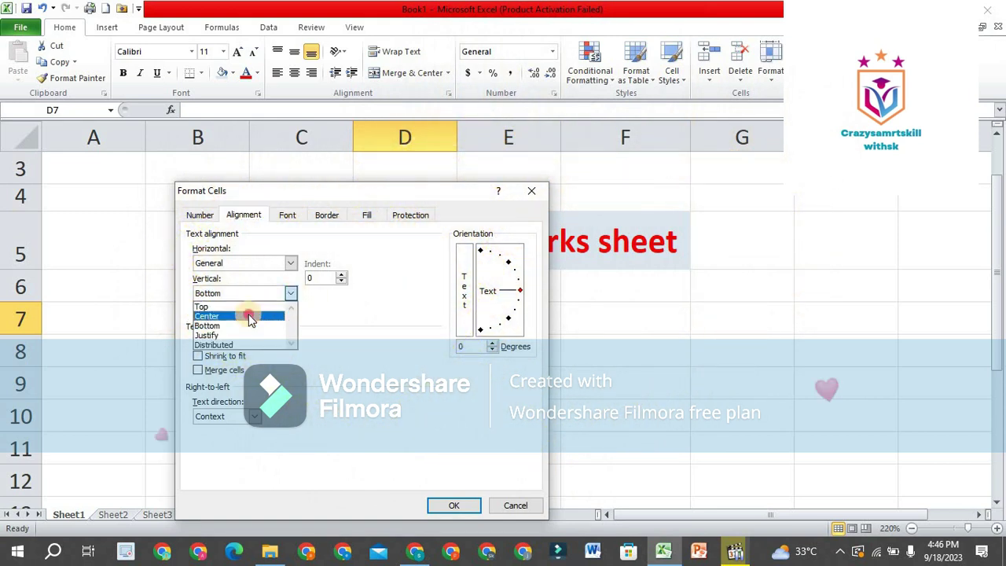
left_click(248, 315)
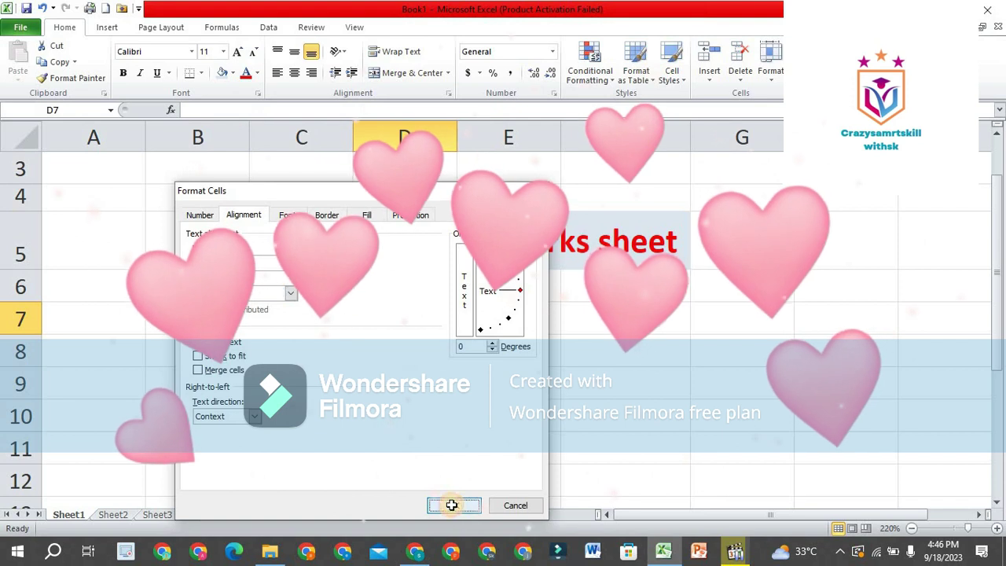
left_click(452, 505)
left_click(448, 243)
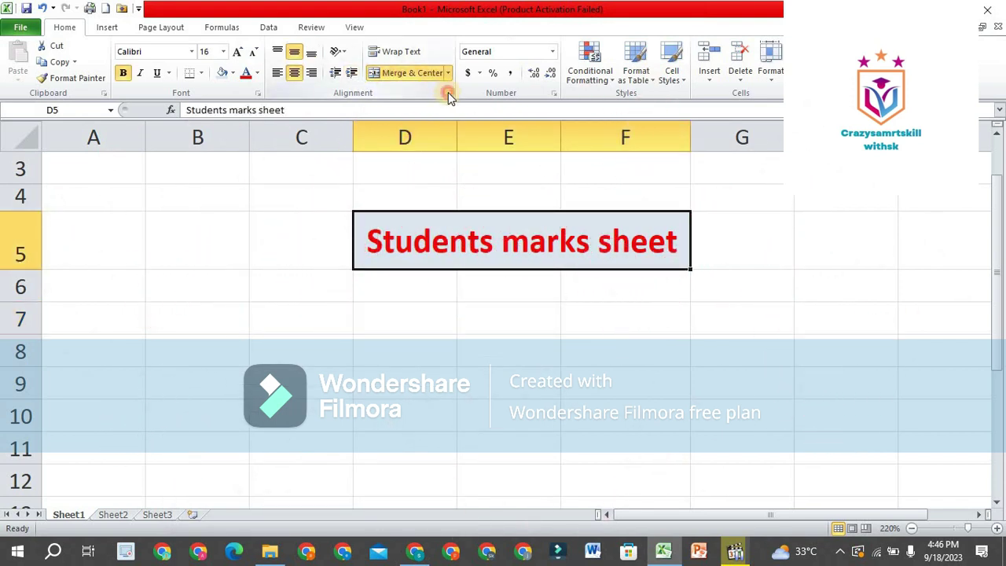
left_click(447, 92)
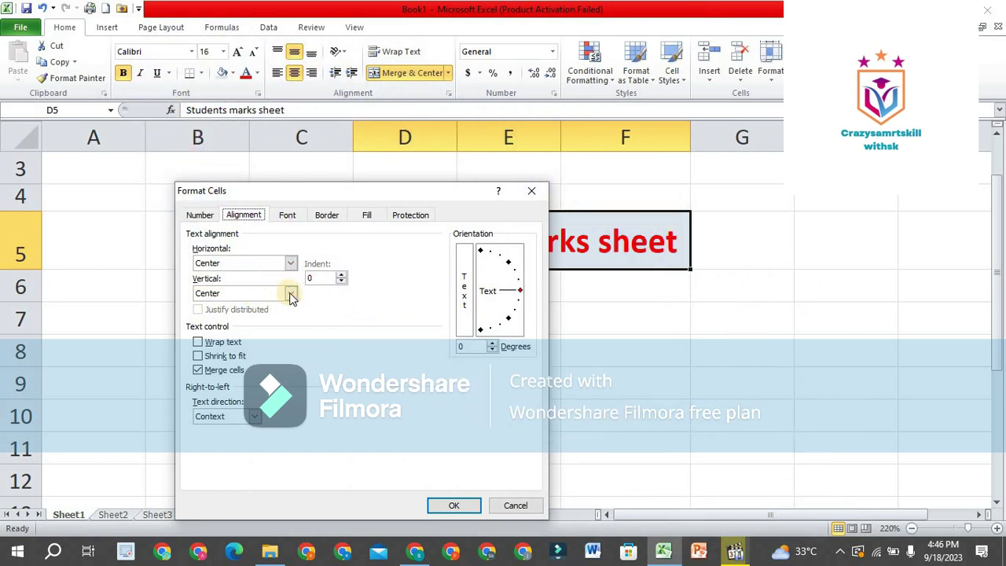
left_click(290, 293)
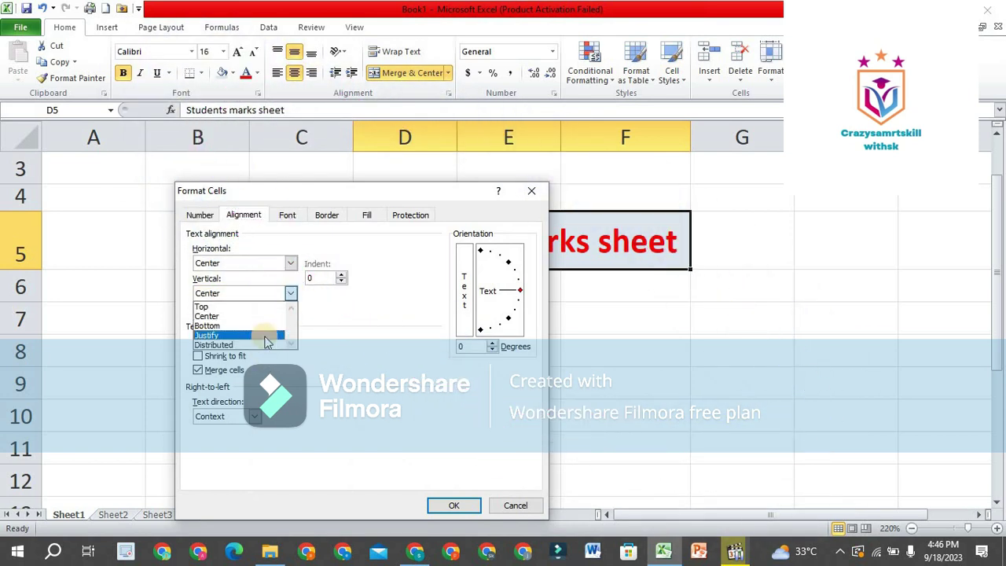
left_click(266, 326)
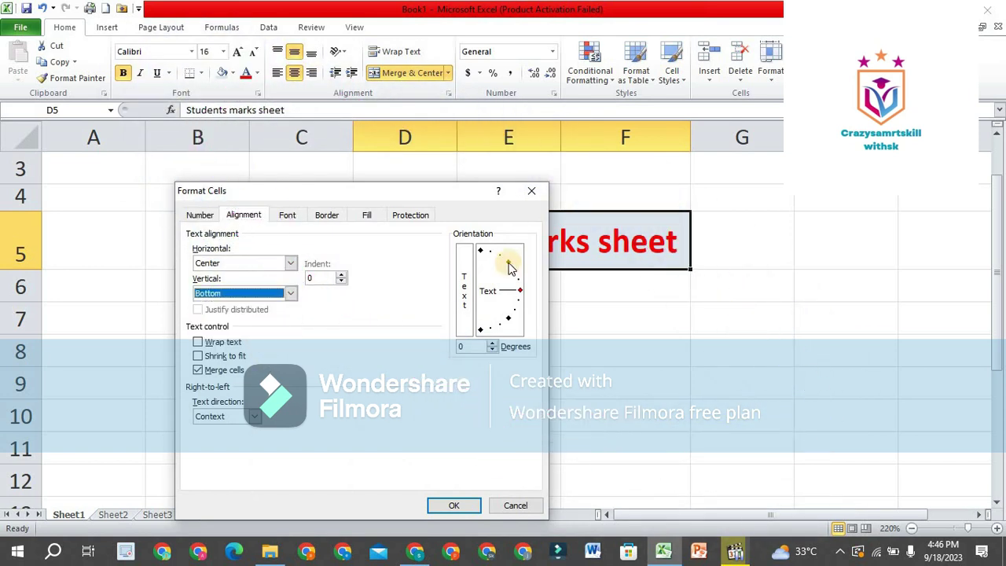
left_click(290, 263)
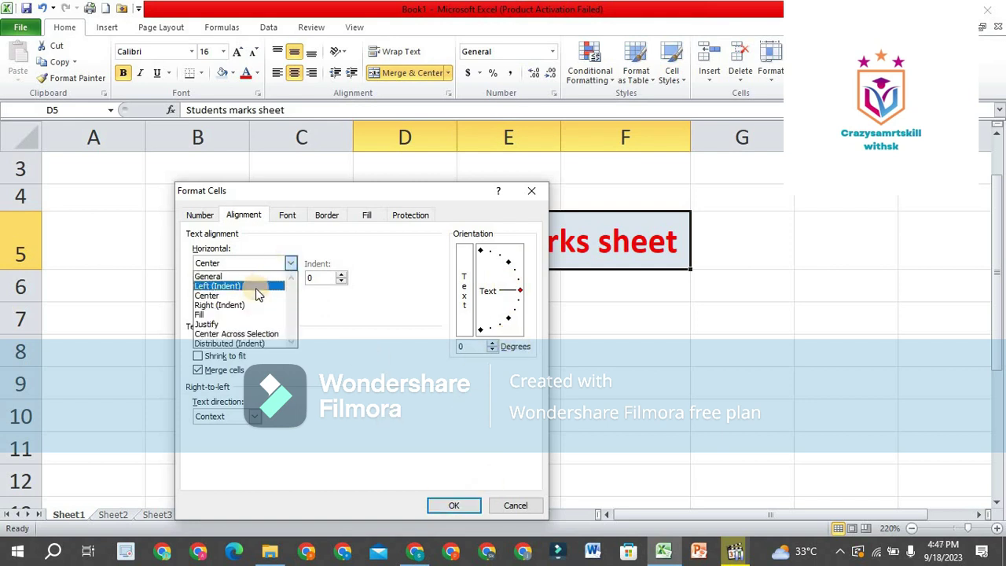
left_click(256, 286)
left_click(455, 506)
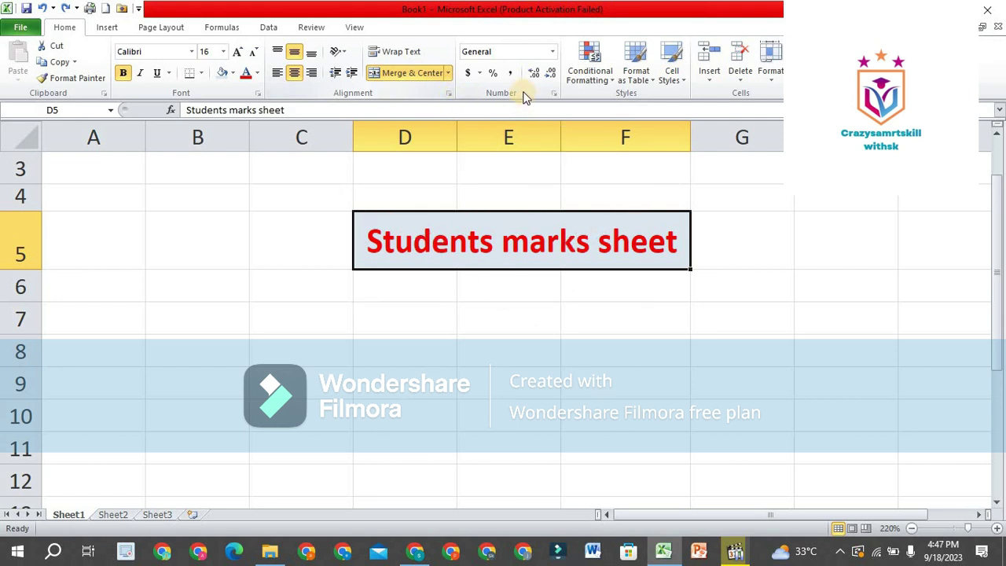
- Apply a dash-dot border to the merged D5:F5 title cell
left_click(416, 290)
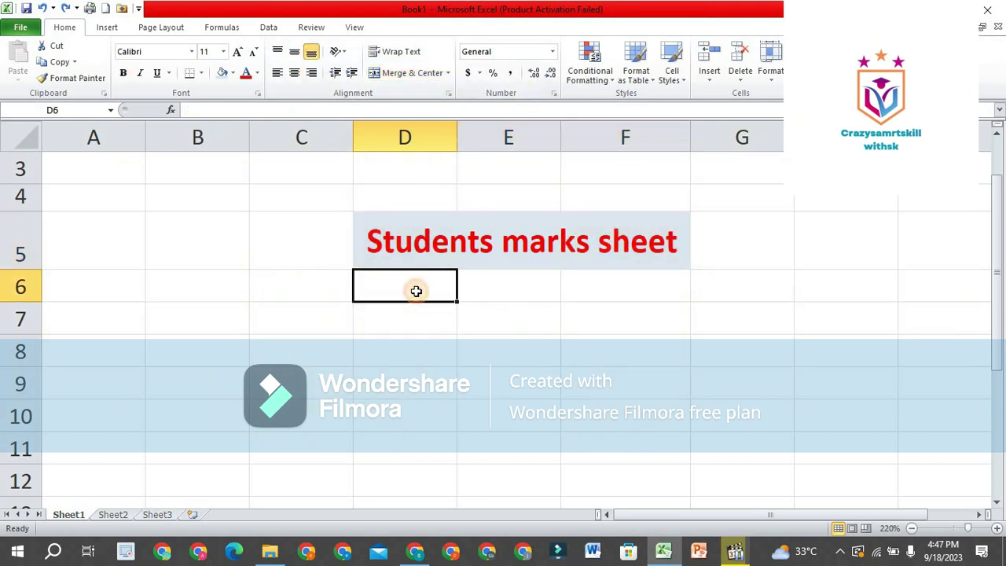
left_click(554, 93)
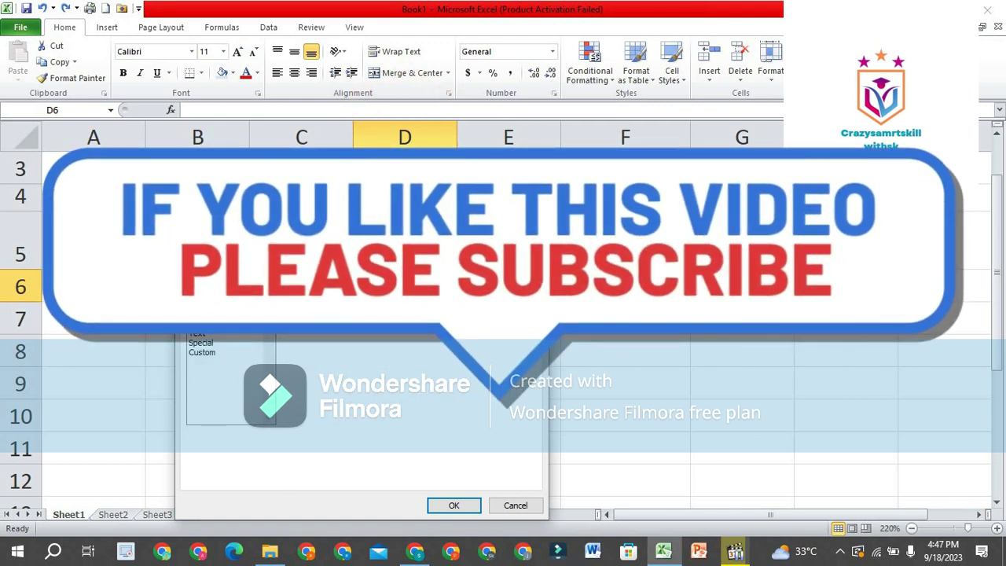
key("Return")
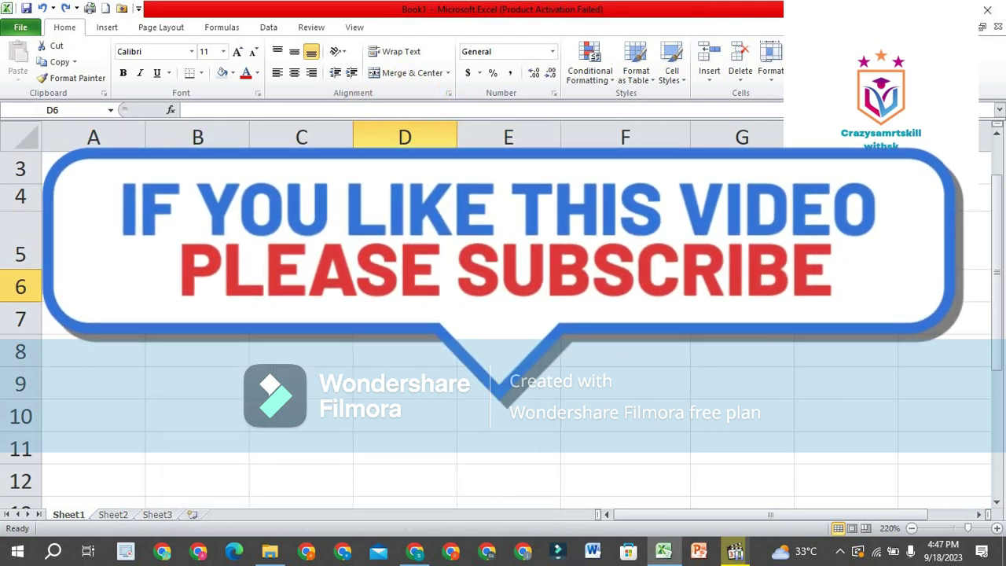
left_click(508, 254)
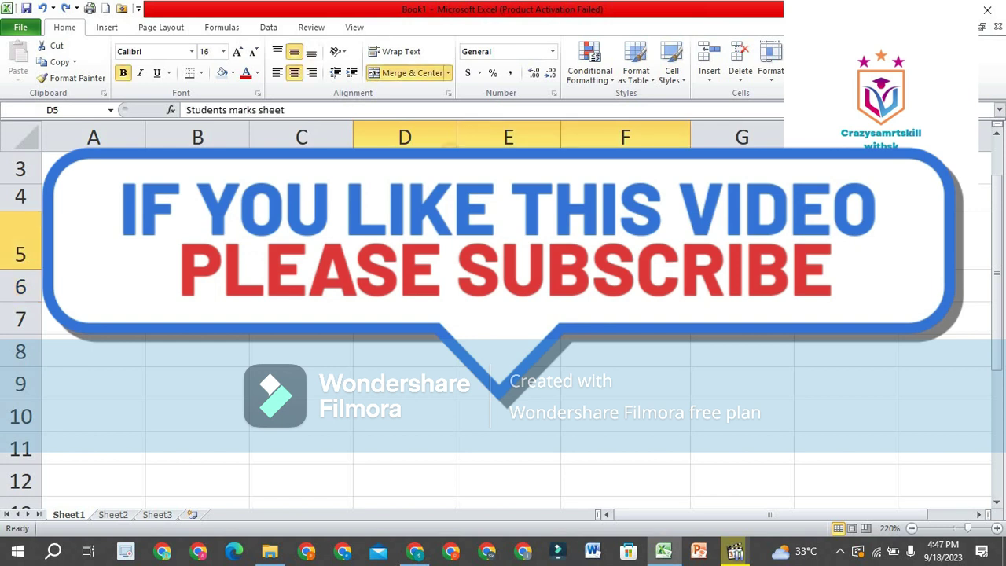
left_click(449, 92)
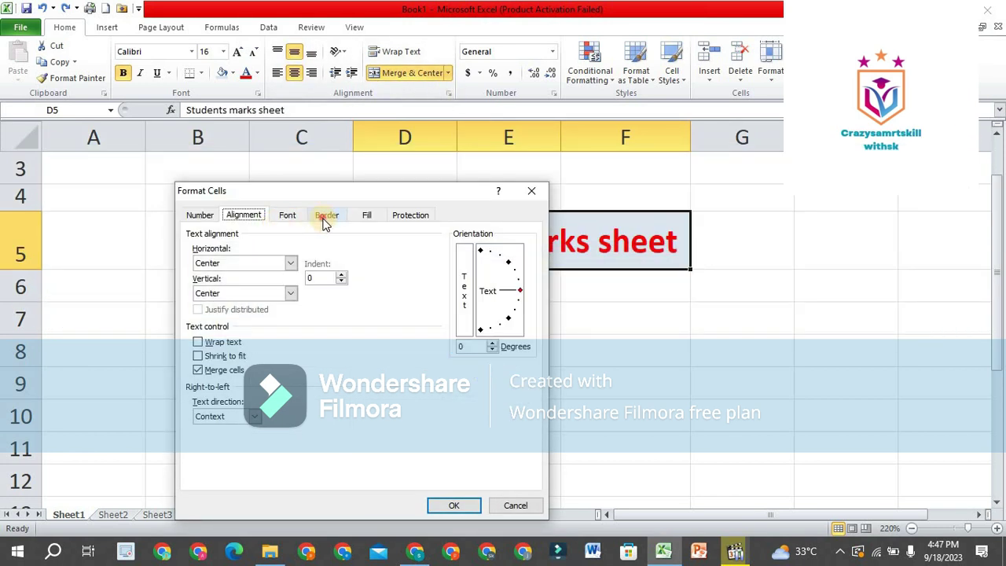
left_click(325, 218)
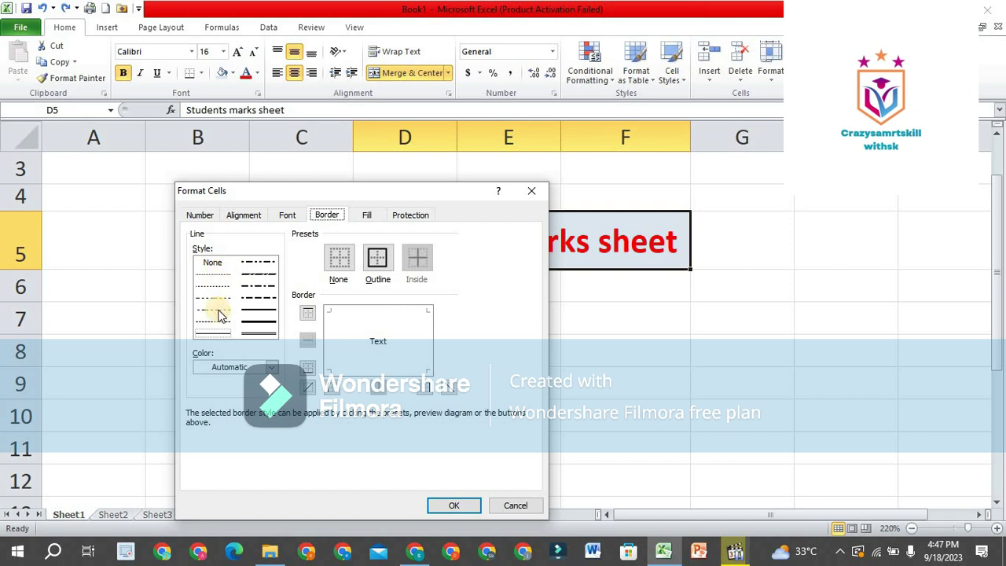
left_click(260, 262)
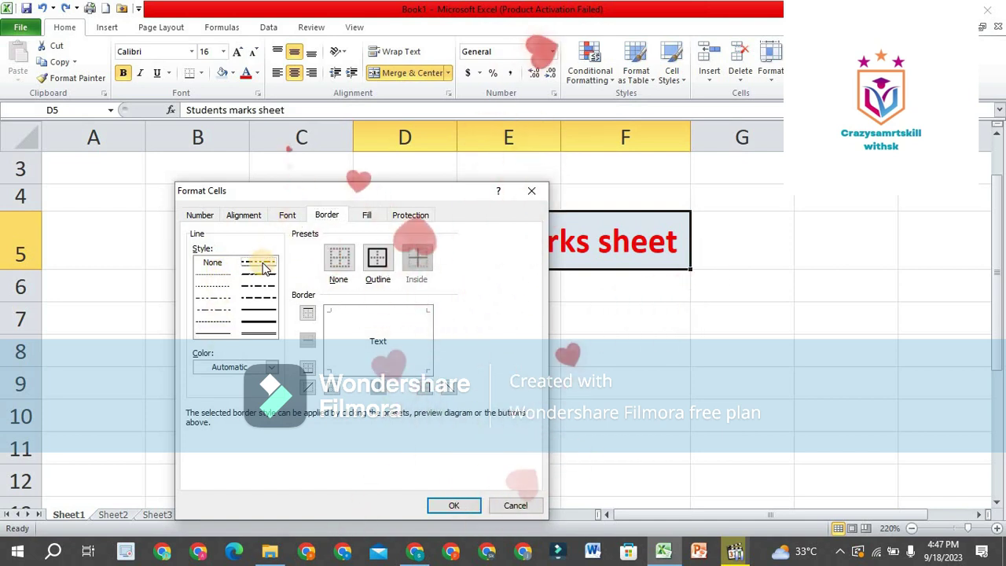
left_click(461, 505)
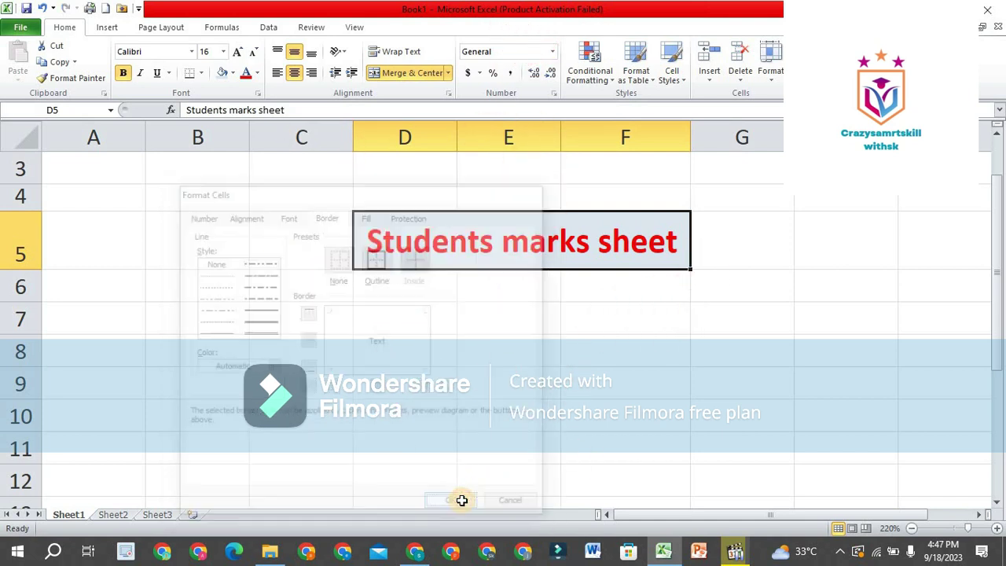
- Reapply the title border as a thicker solid outline
left_click(489, 299)
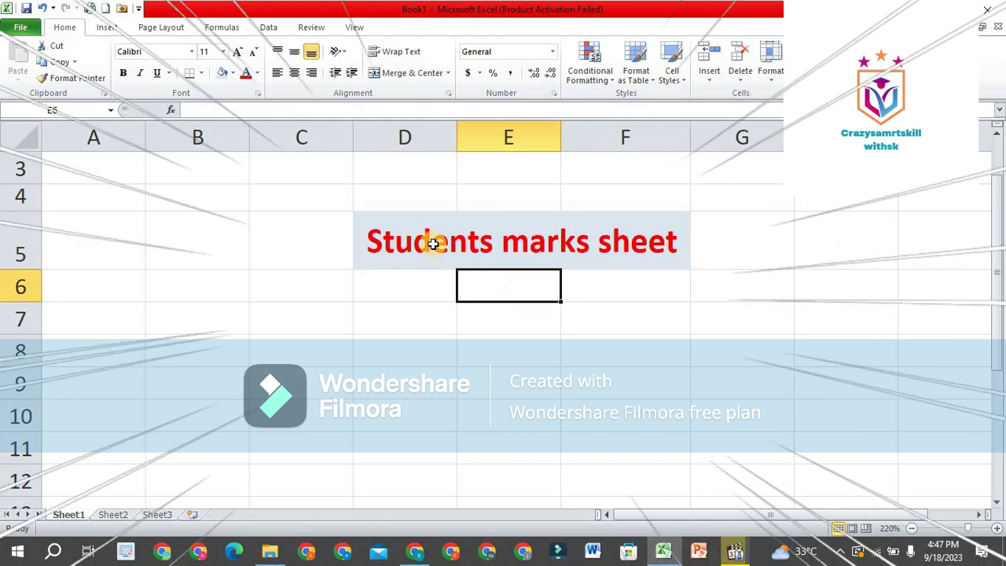
left_click(430, 241)
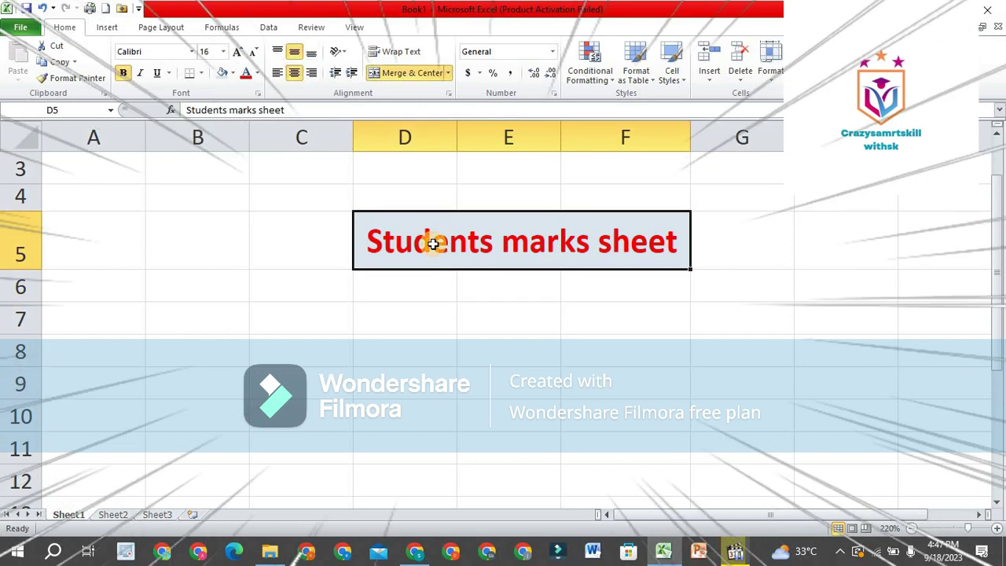
left_click(449, 94)
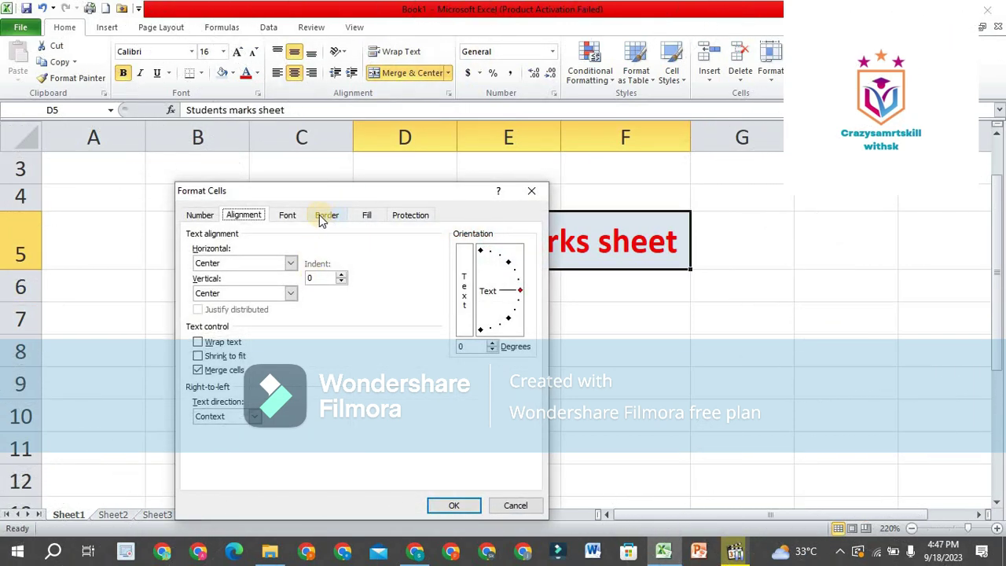
left_click(334, 223)
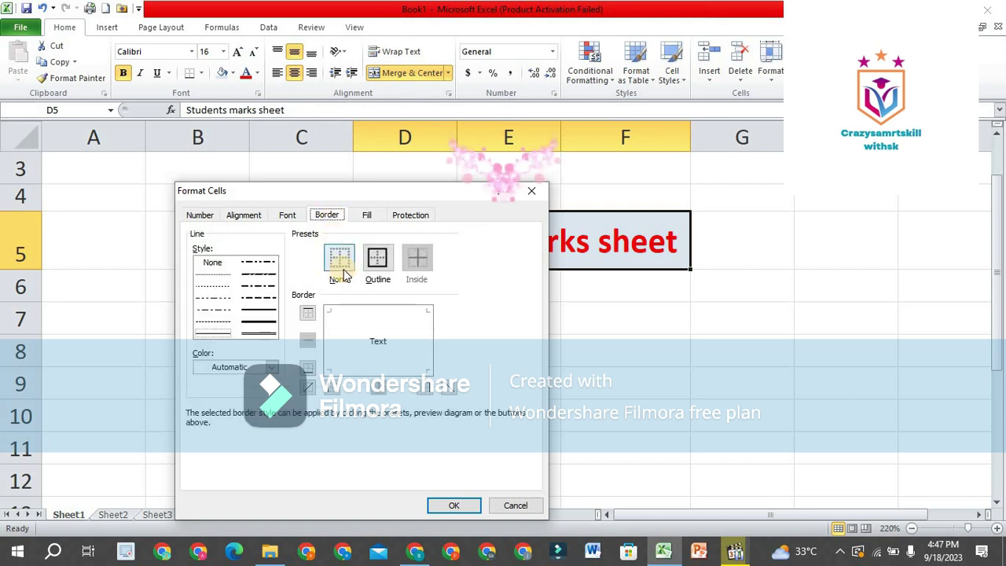
left_click(376, 257)
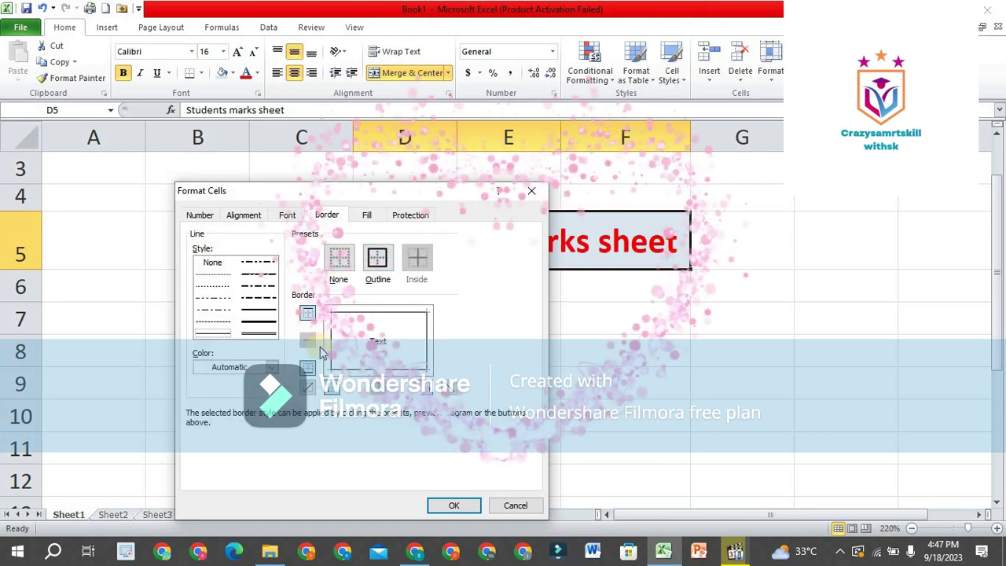
left_click(257, 322)
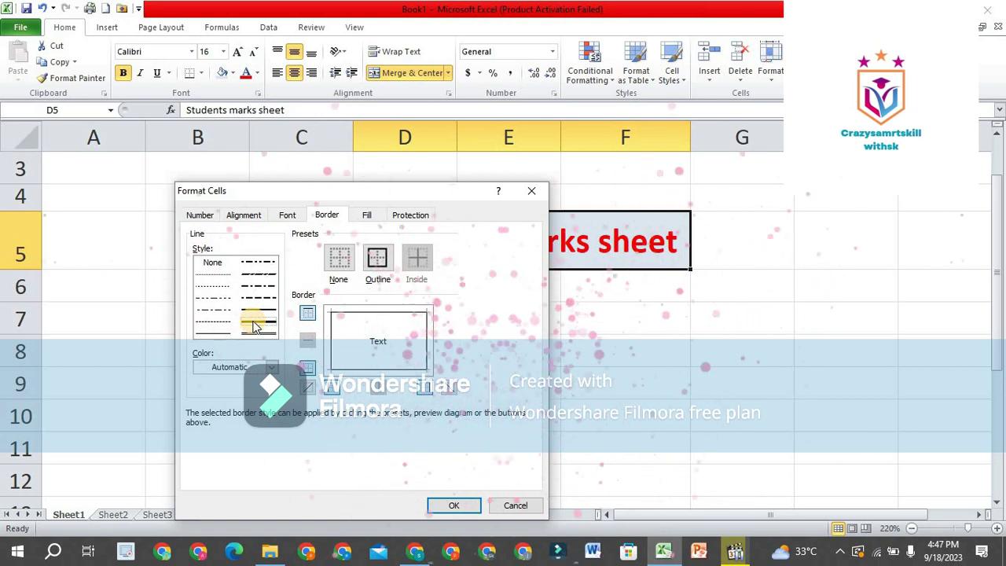
left_click(448, 507)
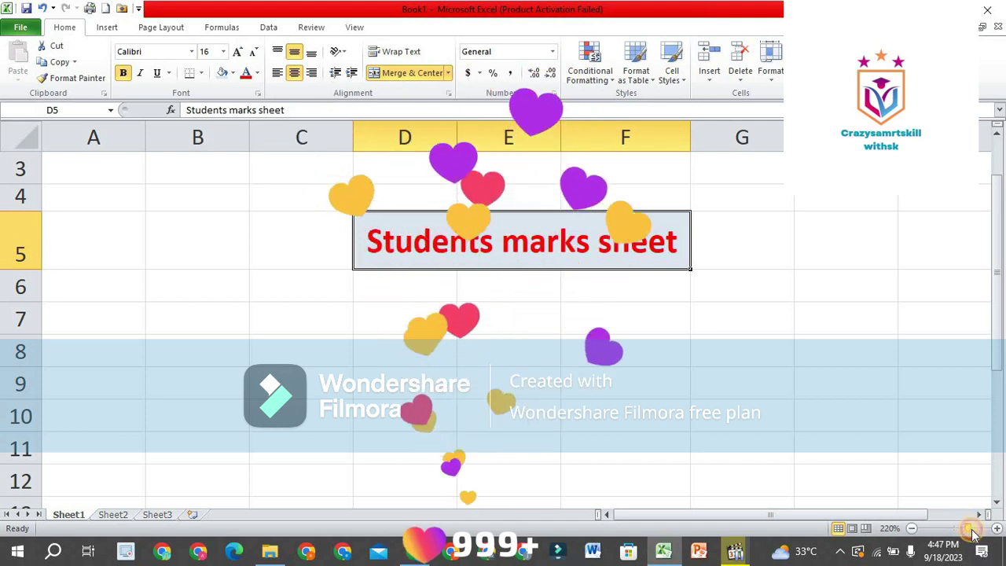
- Zoom the sheet to 262% and switch the title's border to a different line style
left_click_drag(973, 533, 974, 532)
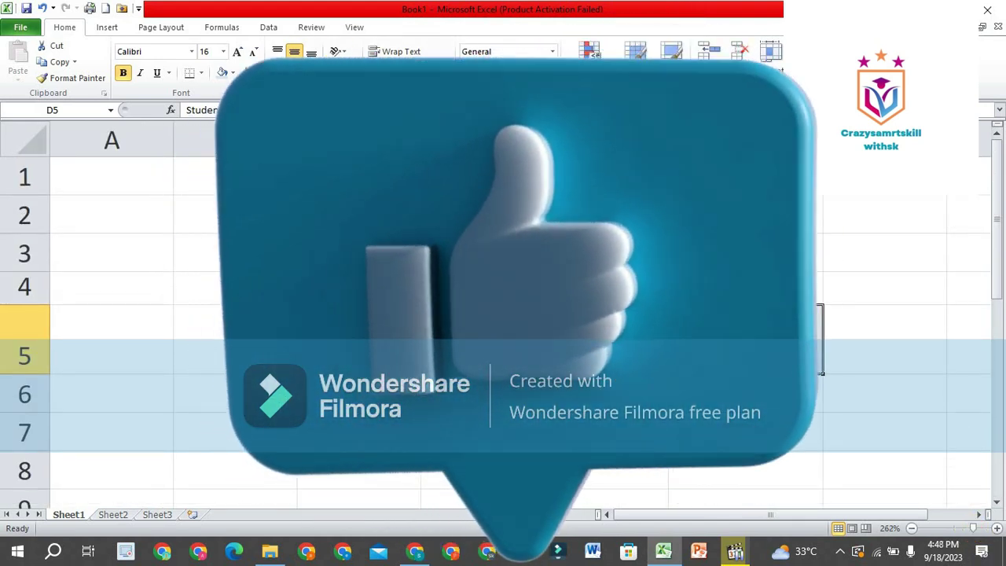
key("ctrl+1")
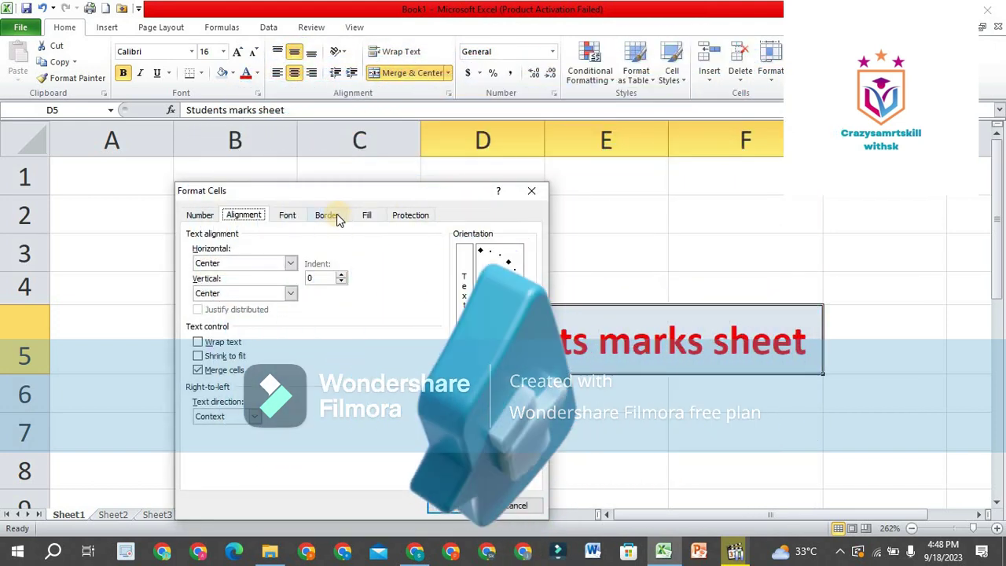
left_click(327, 215)
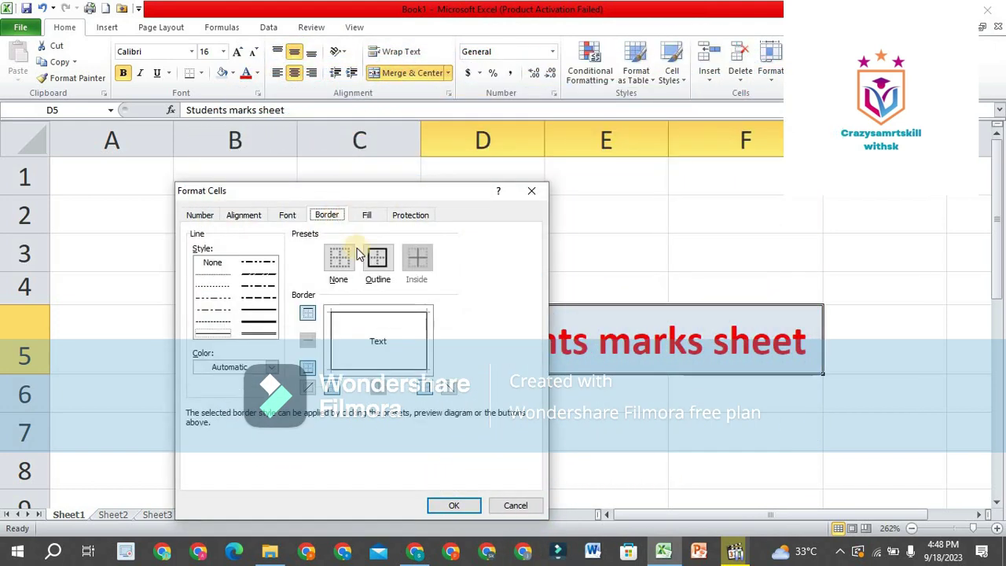
left_click(258, 273)
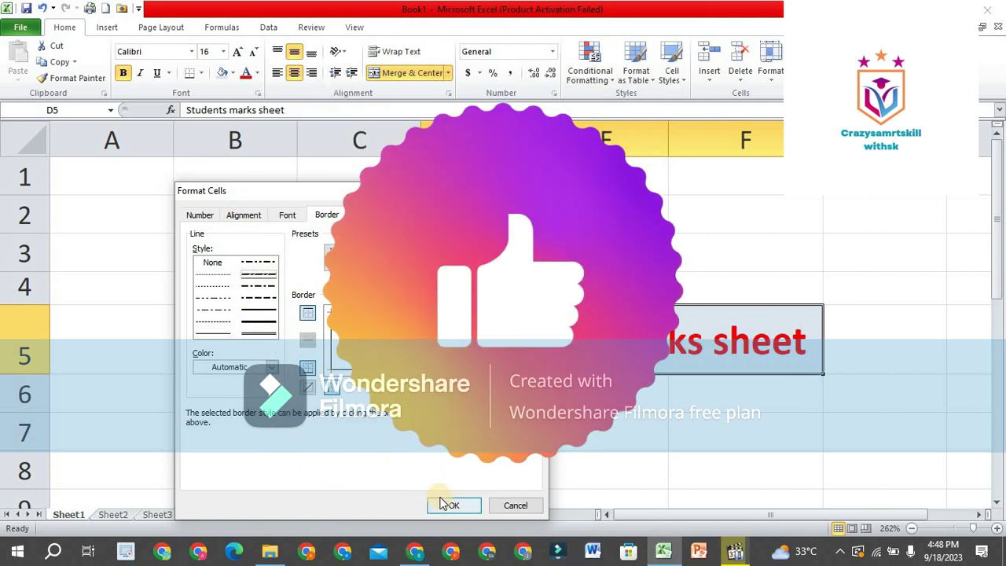
left_click(444, 506)
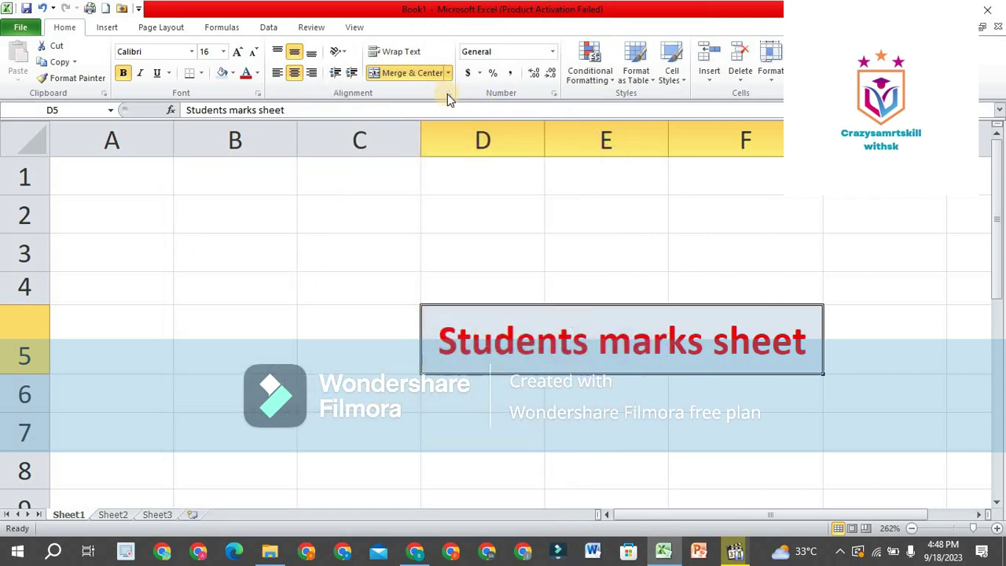
- Change the title's outline border colour to dark blue
key("ctrl+1")
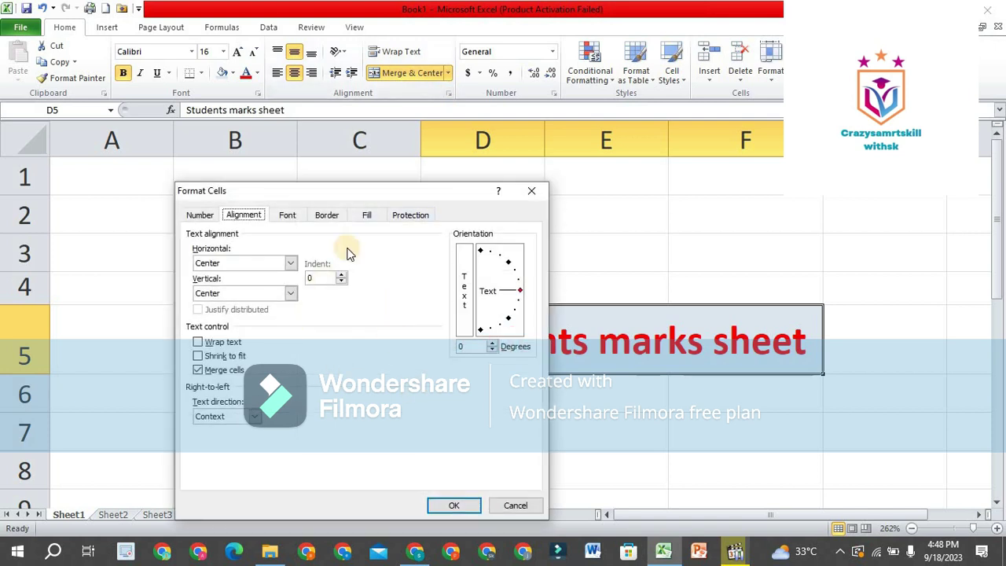
left_click(333, 215)
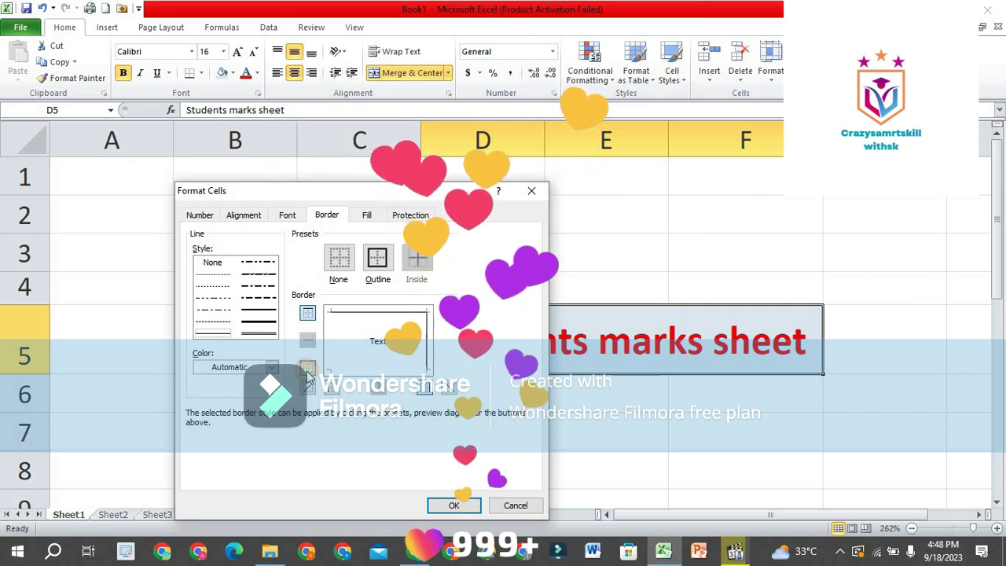
left_click(455, 506)
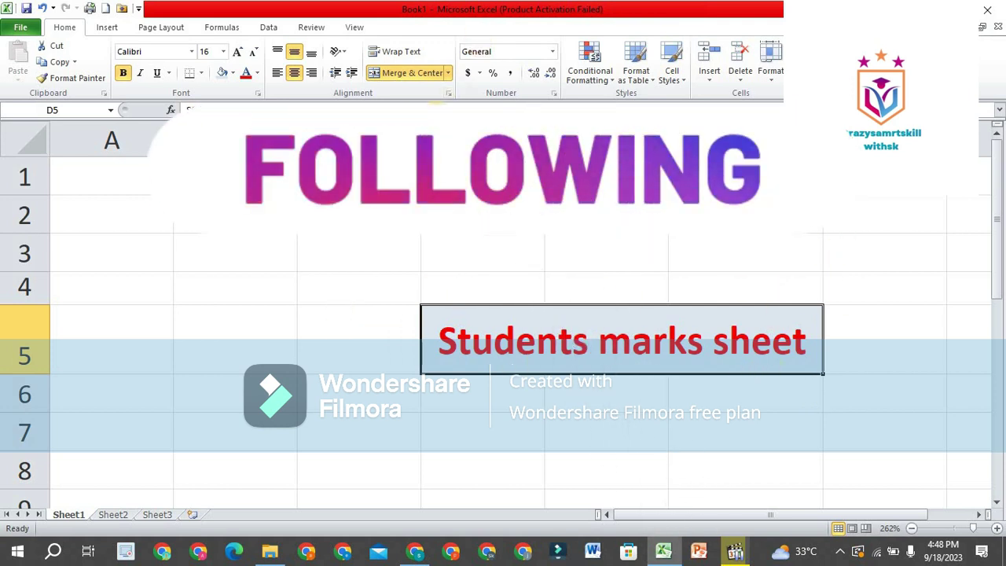
left_click(447, 93)
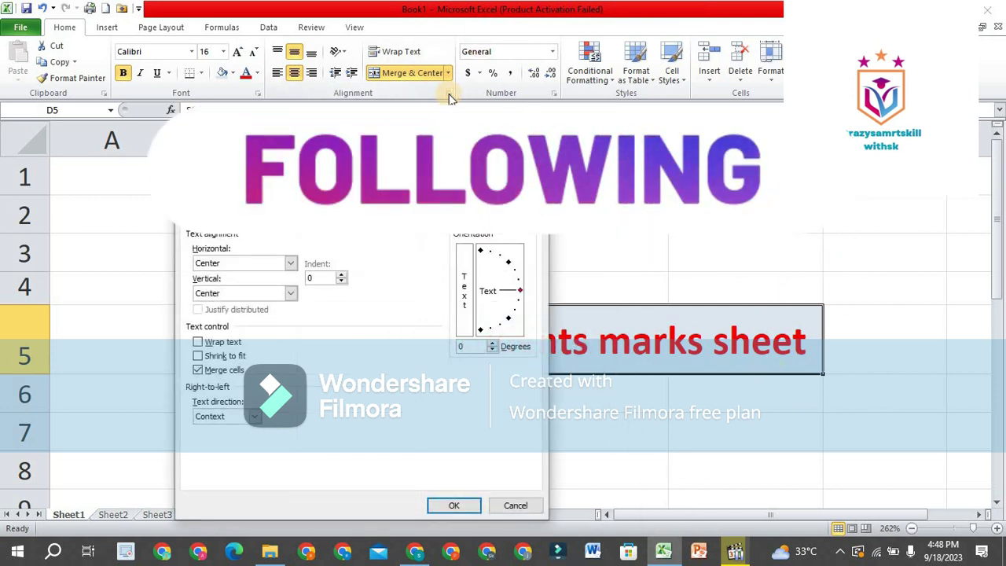
left_click(326, 215)
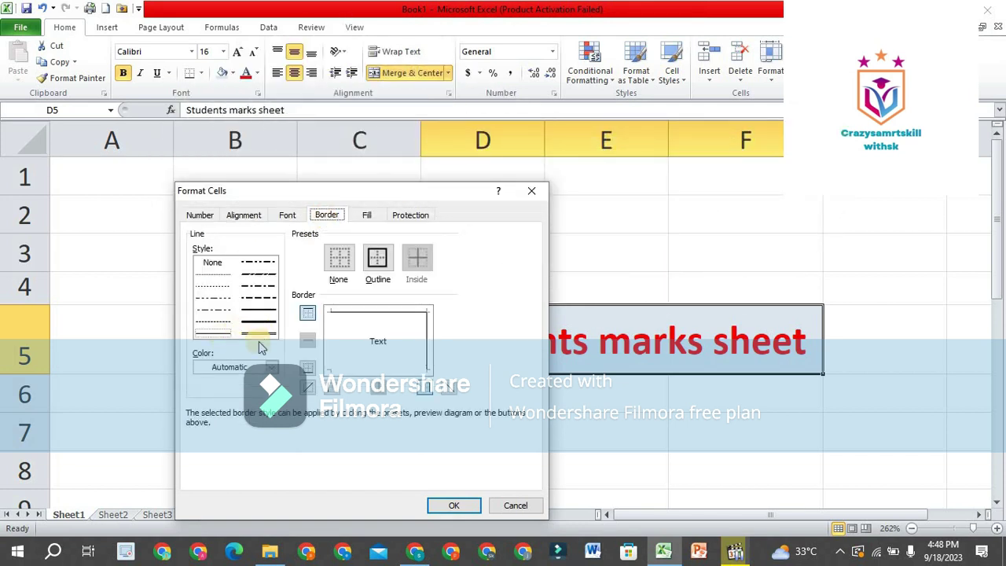
left_click(271, 366)
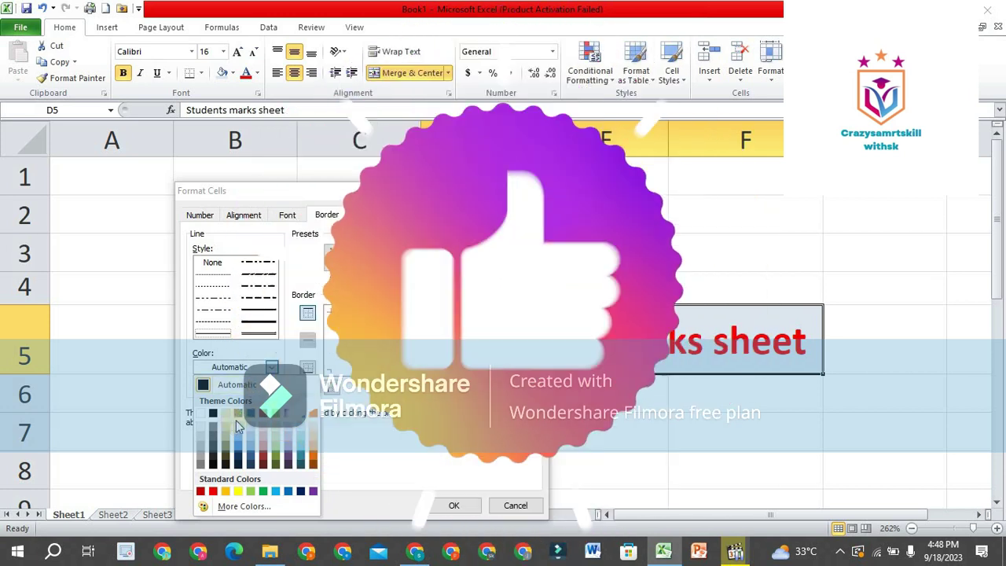
left_click(239, 413)
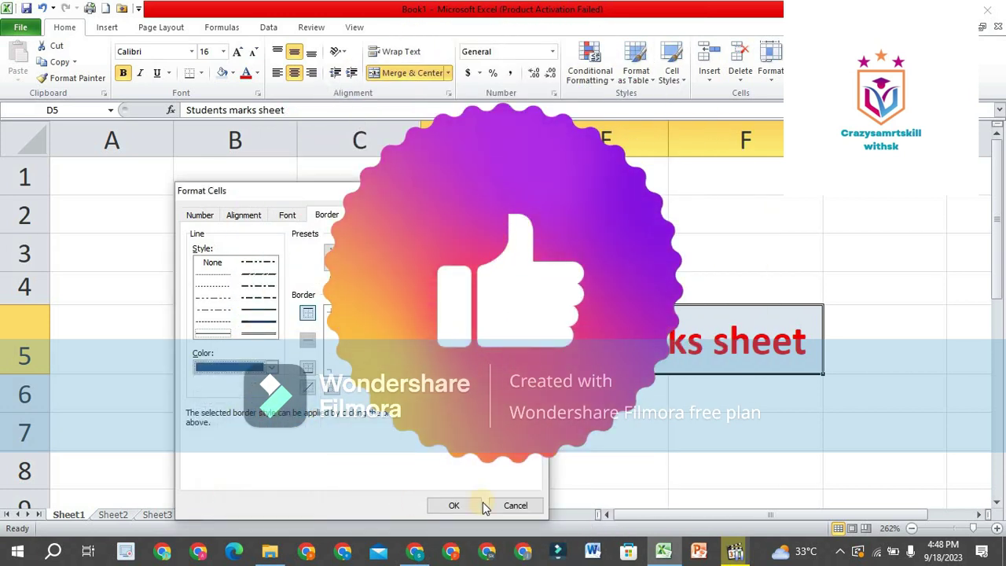
left_click(453, 507)
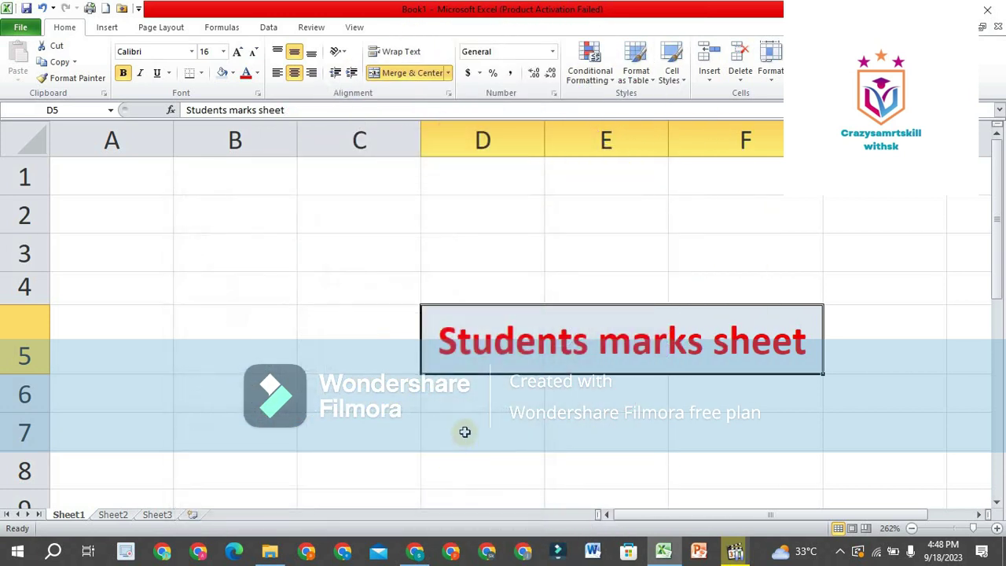
left_click(463, 432)
- Give the merged D5:F5 title a double-line outline border and deselect it to view it
left_click(450, 353)
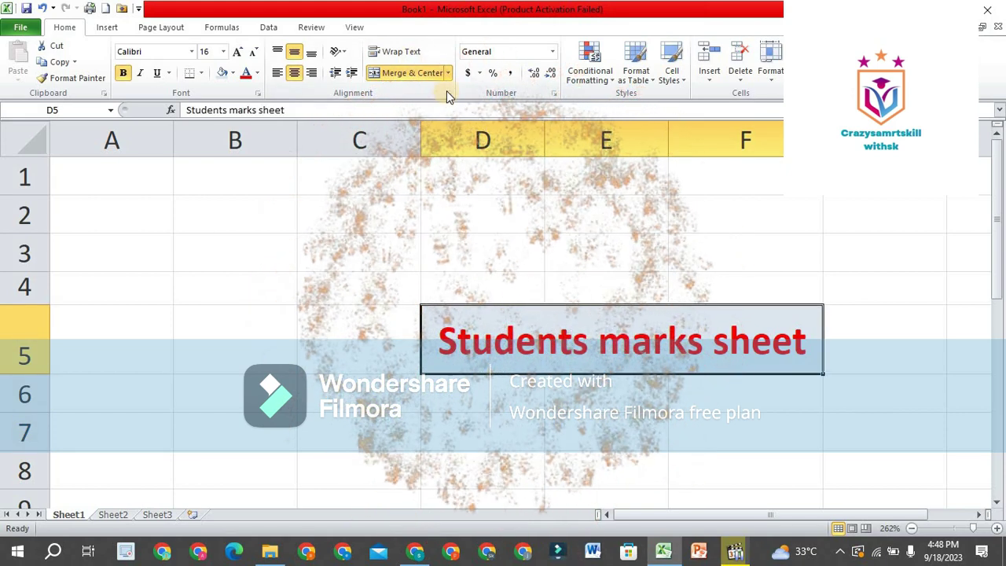
left_click(448, 93)
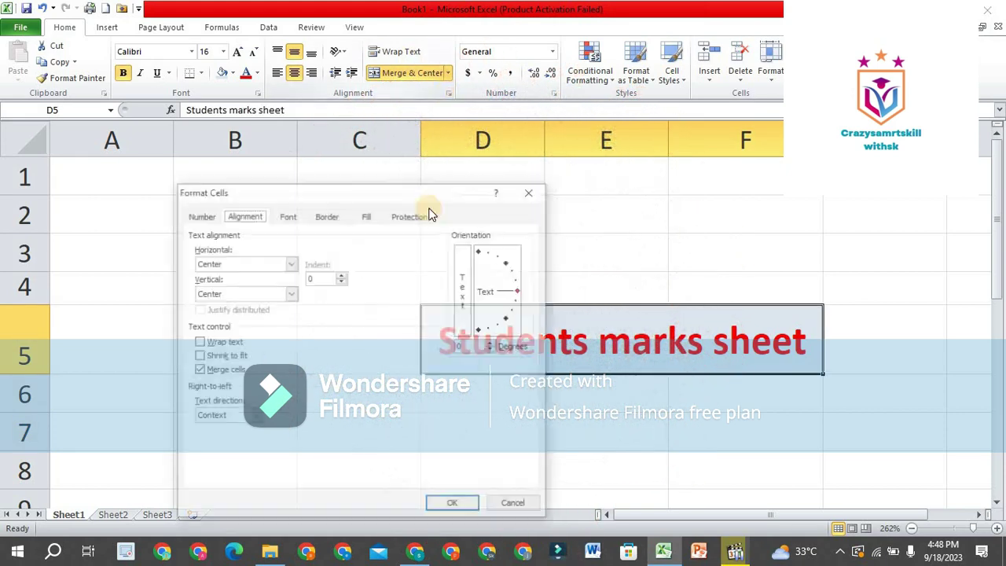
left_click(328, 216)
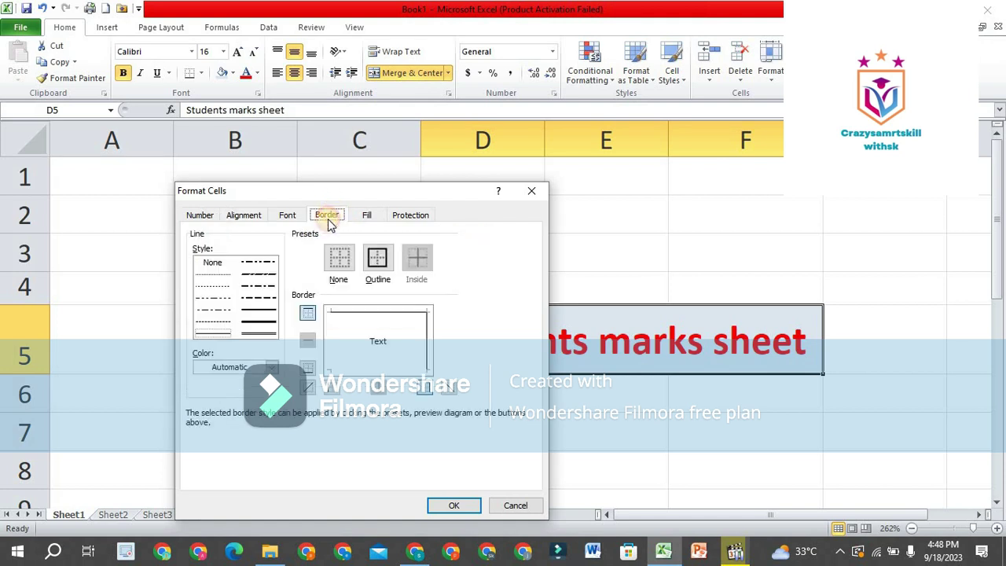
left_click(274, 334)
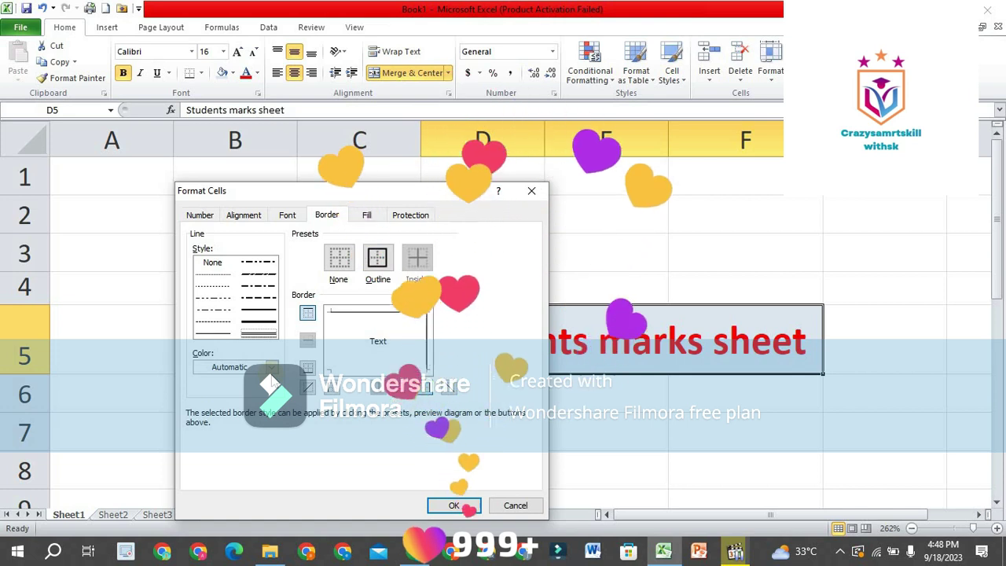
left_click(377, 257)
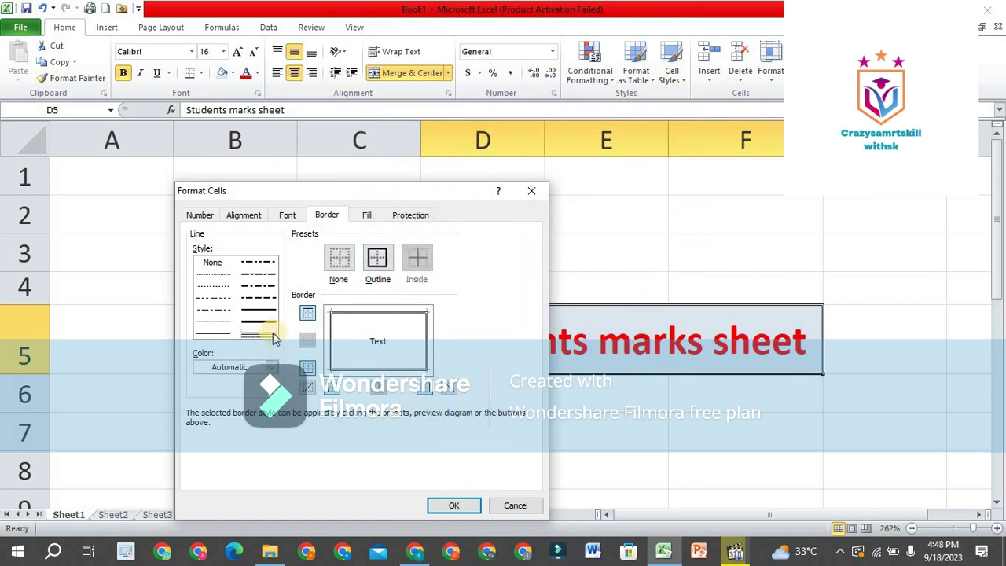
left_click(454, 505)
left_click(524, 463)
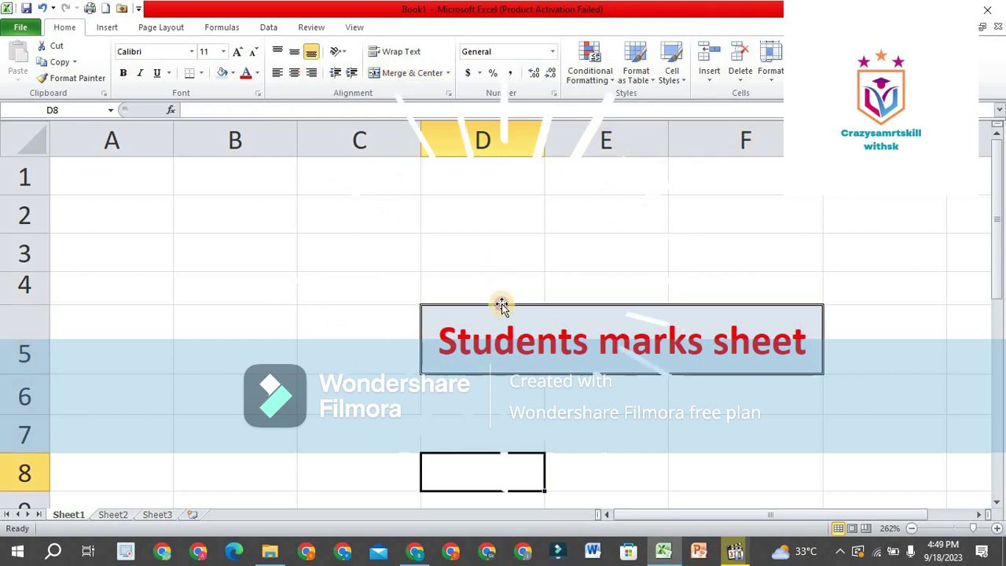
- For B5, choose Number format with red negative numbers and a 1000 separator, without applying
left_click(318, 409)
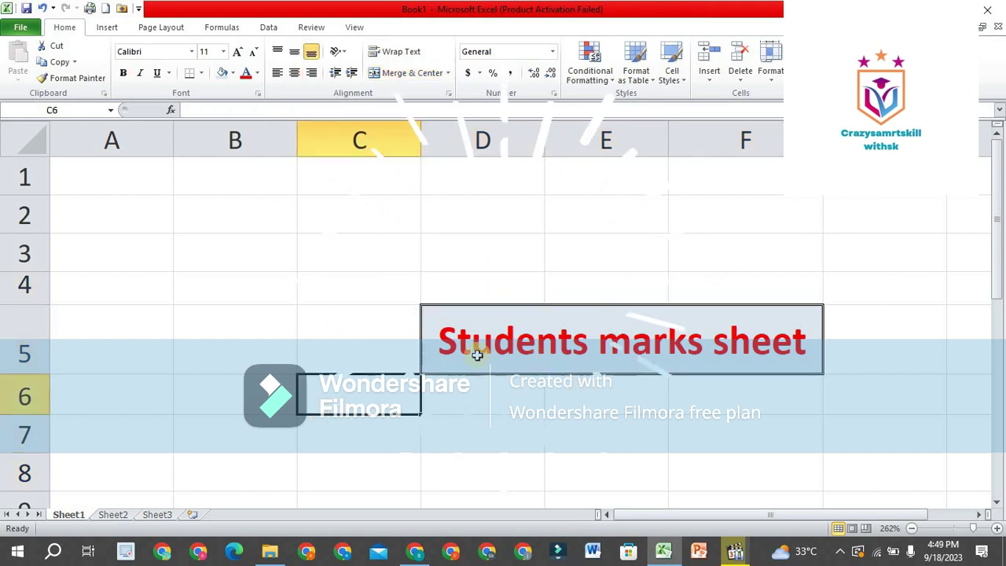
left_click(199, 346)
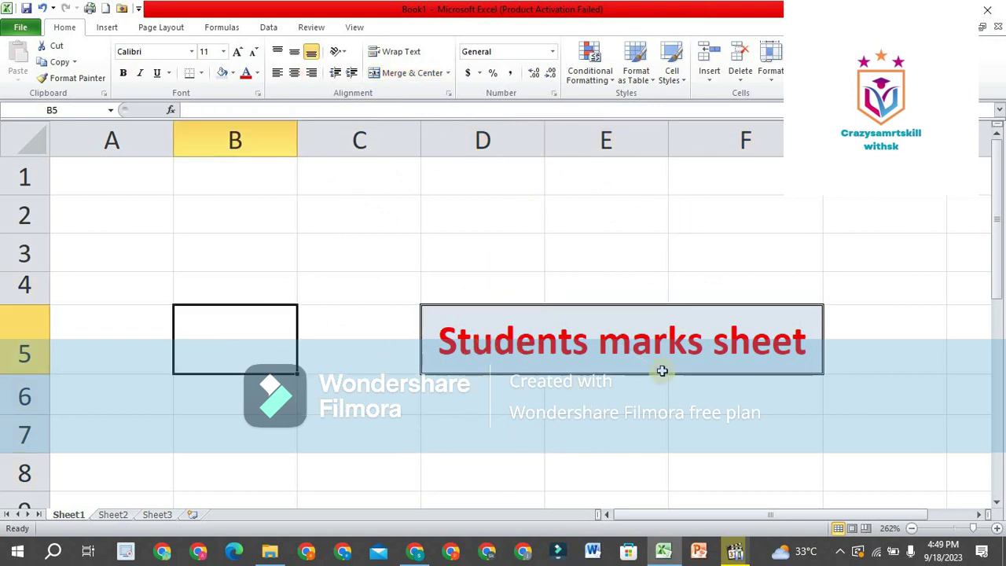
left_click(554, 94)
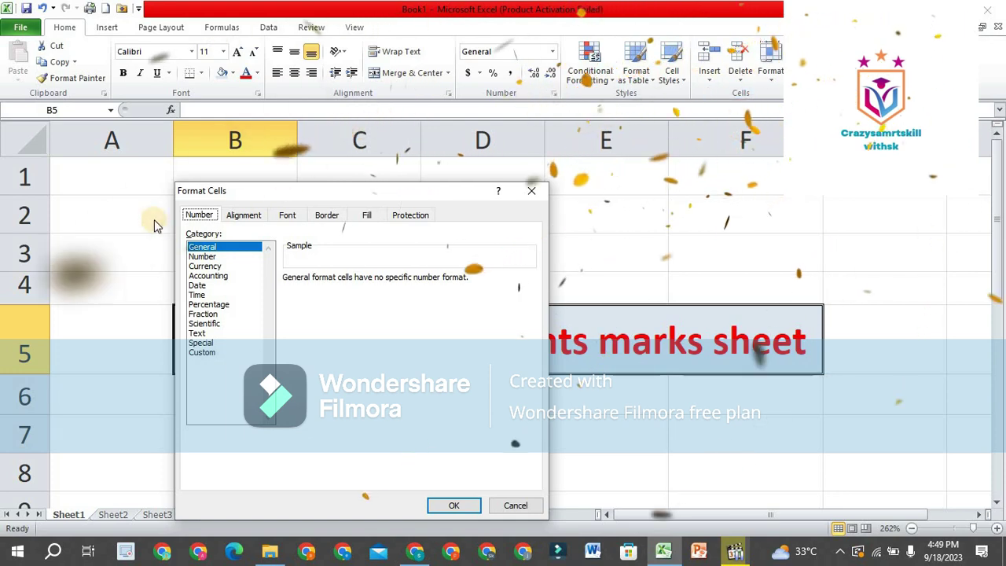
left_click(202, 256)
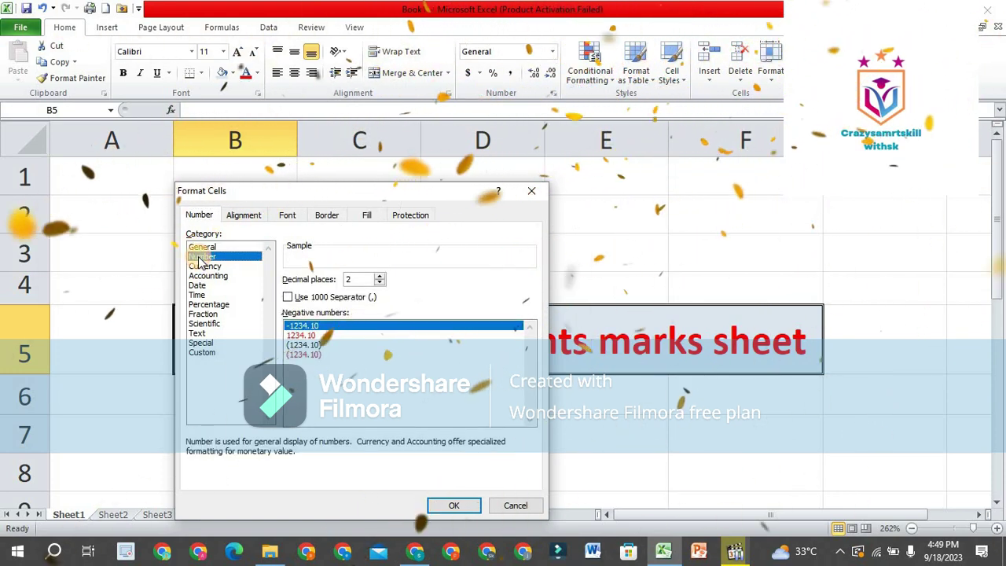
left_click(328, 336)
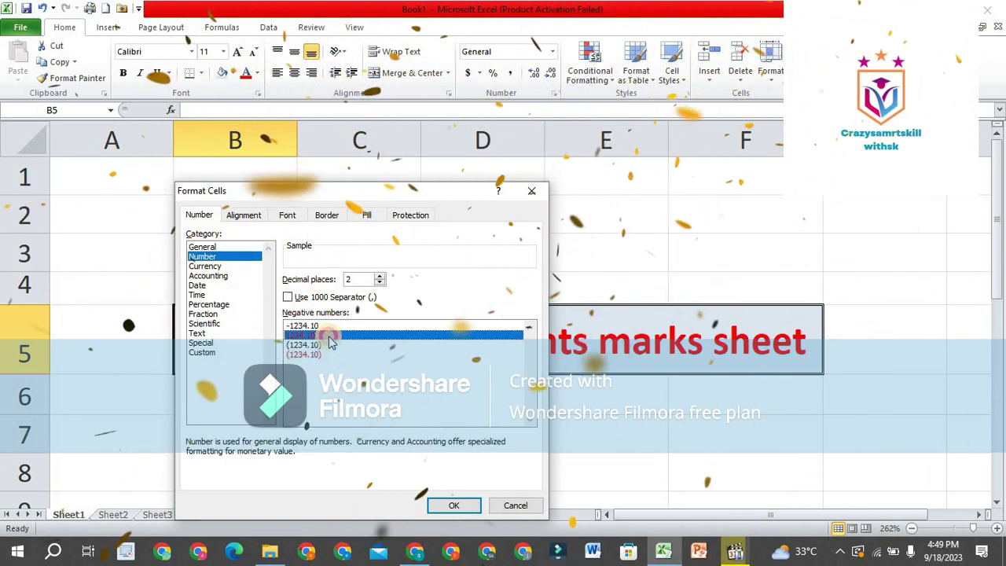
left_click(288, 297)
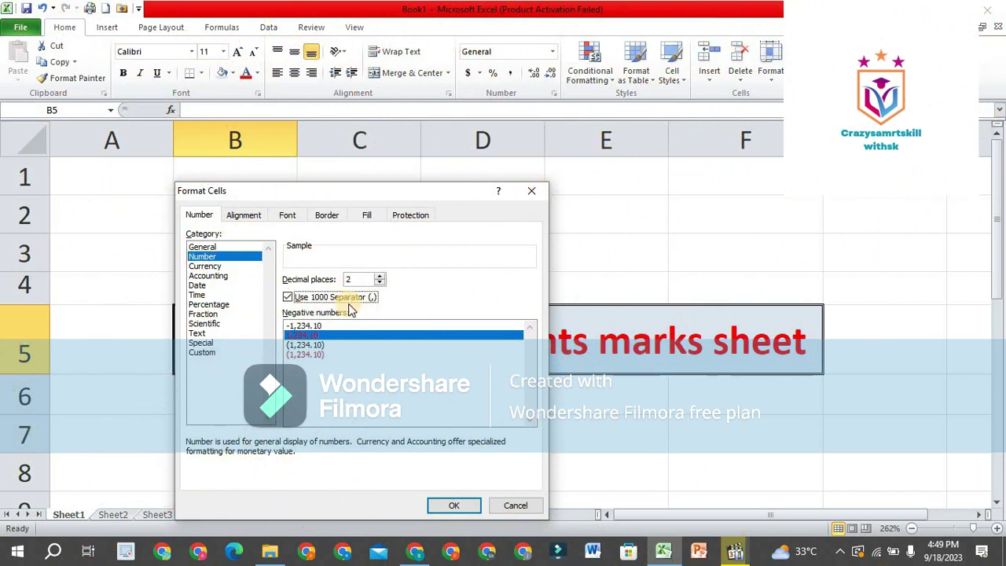
- Preview Currency, Accounting, Date, Percentage, Fraction, Special and Custom formats, then settle on General
left_click(202, 266)
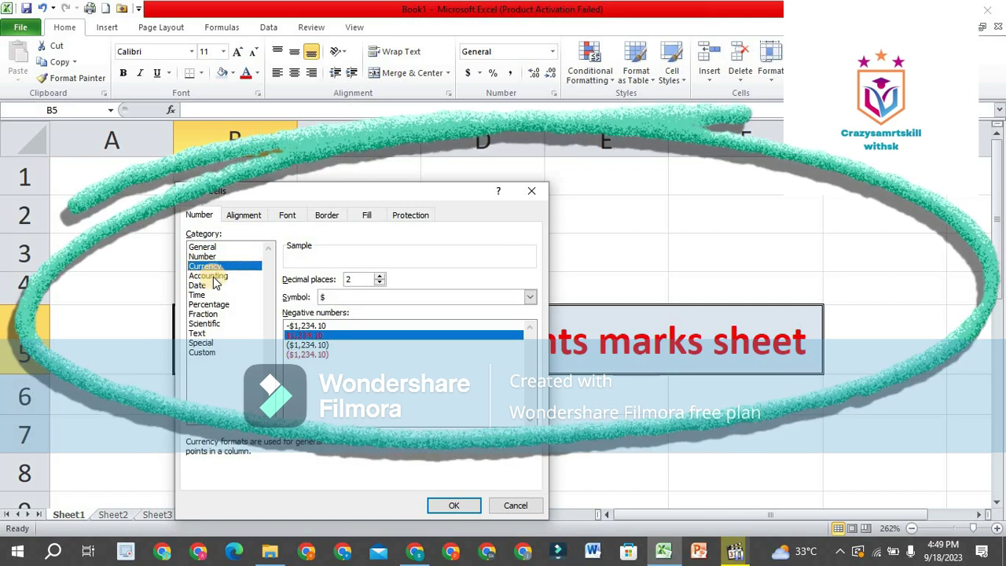
left_click(211, 276)
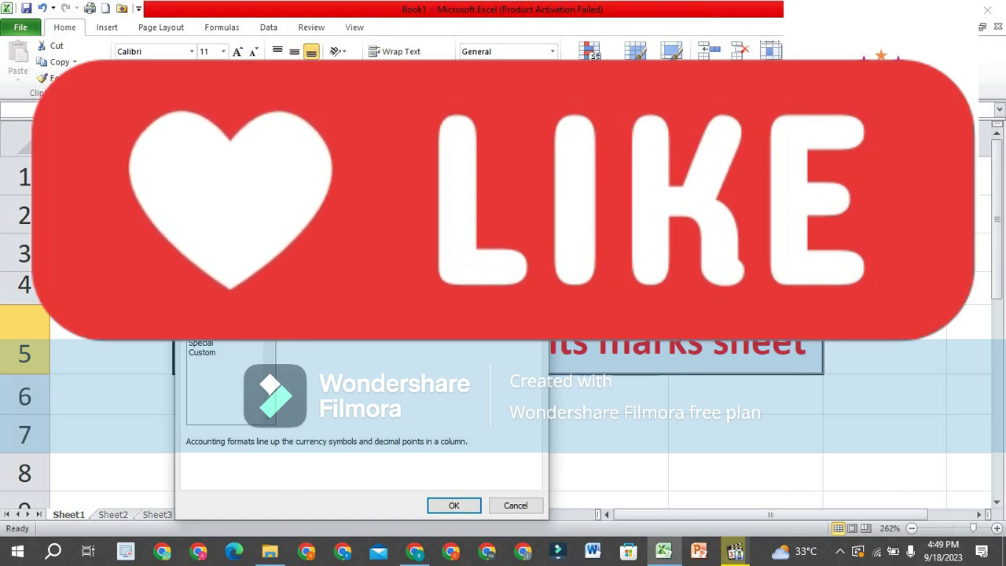
left_click(203, 286)
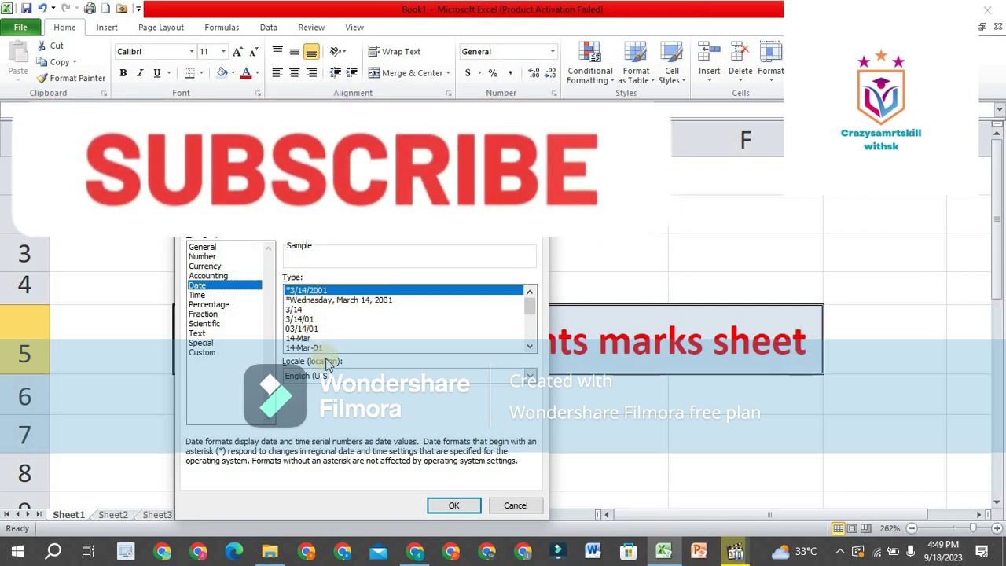
left_click(217, 305)
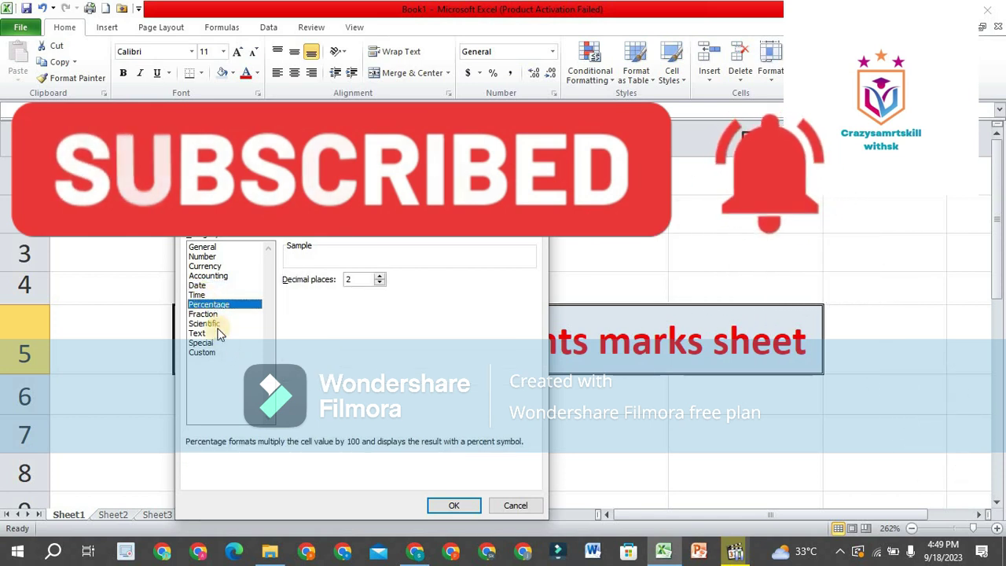
left_click(213, 315)
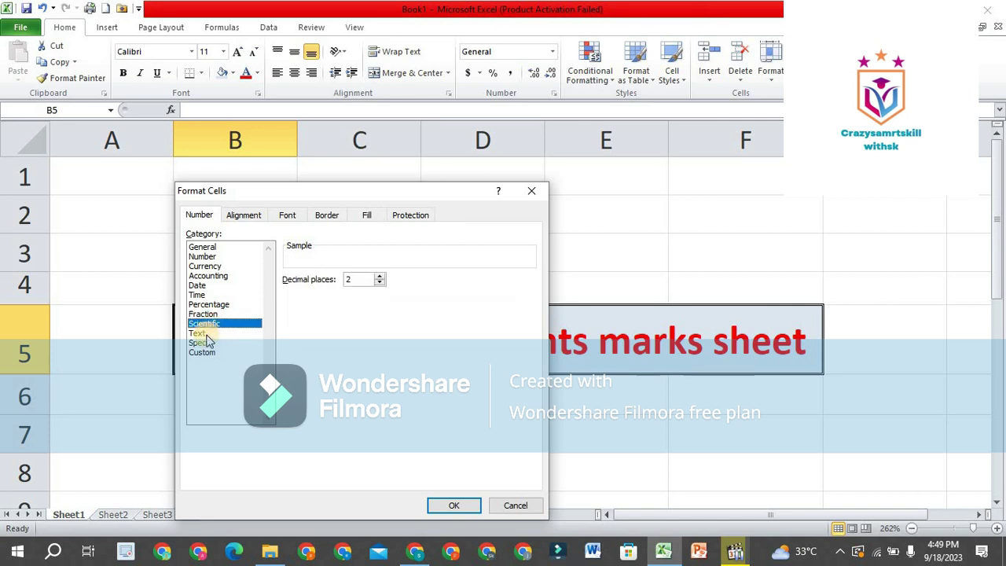
left_click(201, 342)
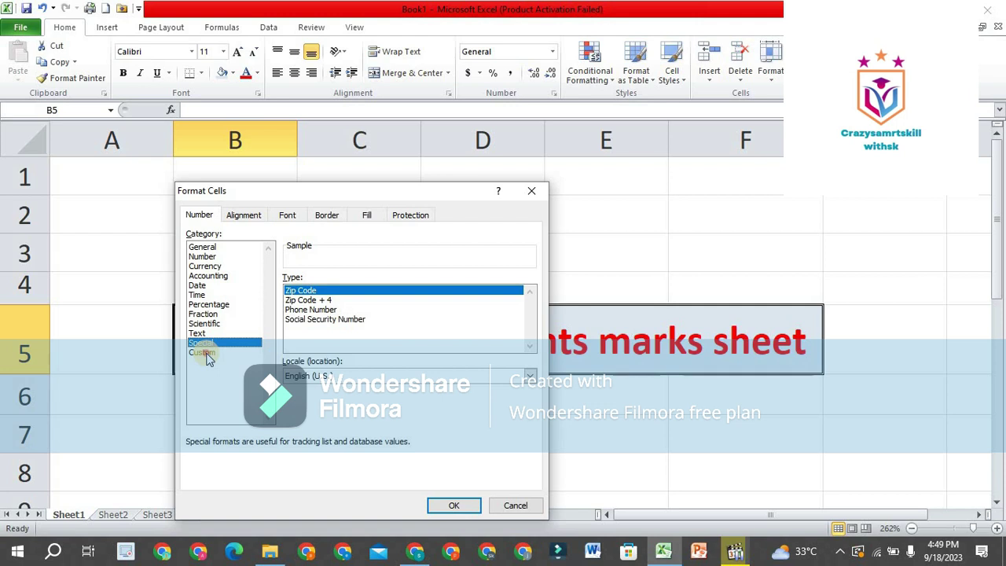
left_click(206, 352)
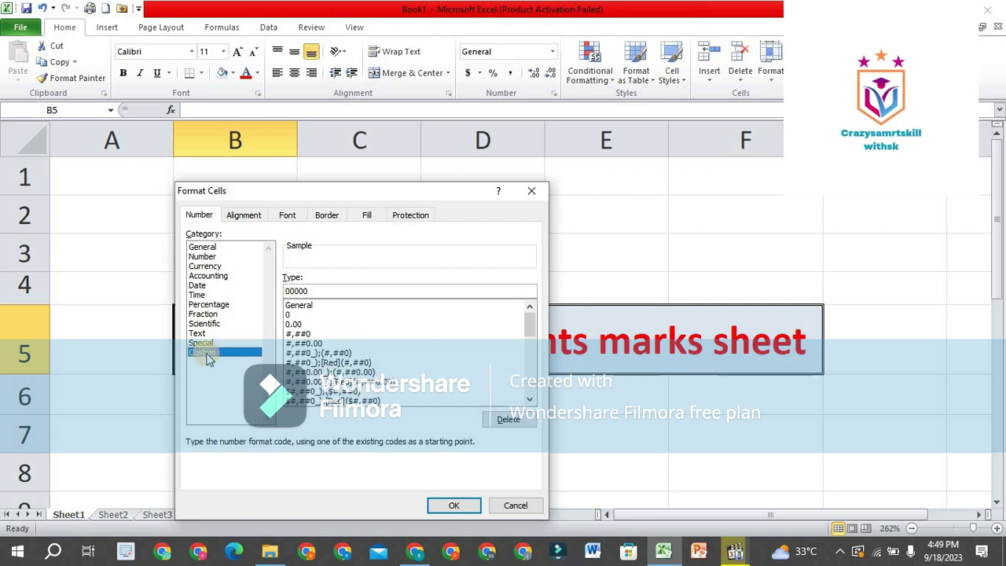
left_click(230, 248)
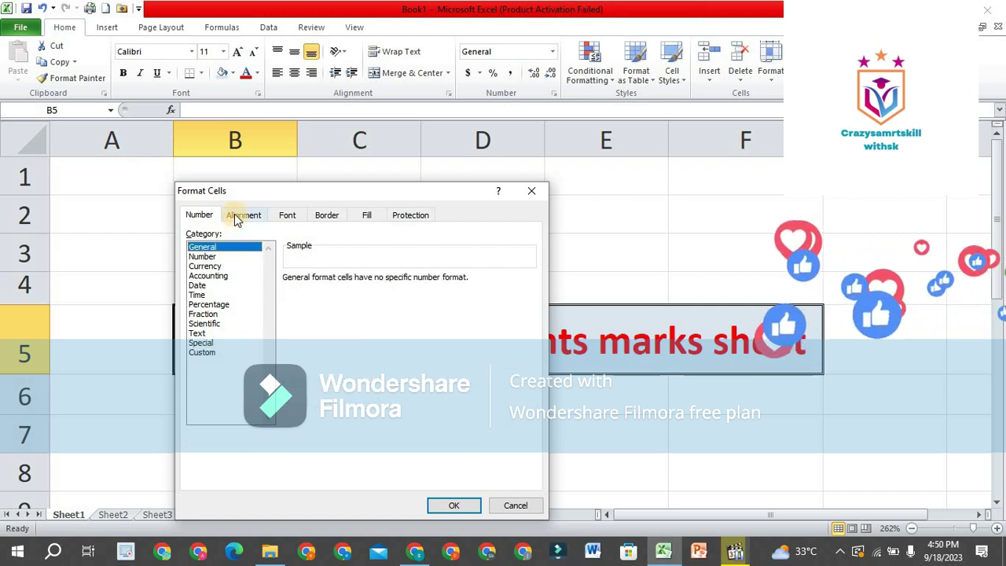
- Apply a green background fill to B5 from the Fill tab
left_click(237, 216)
left_click(288, 216)
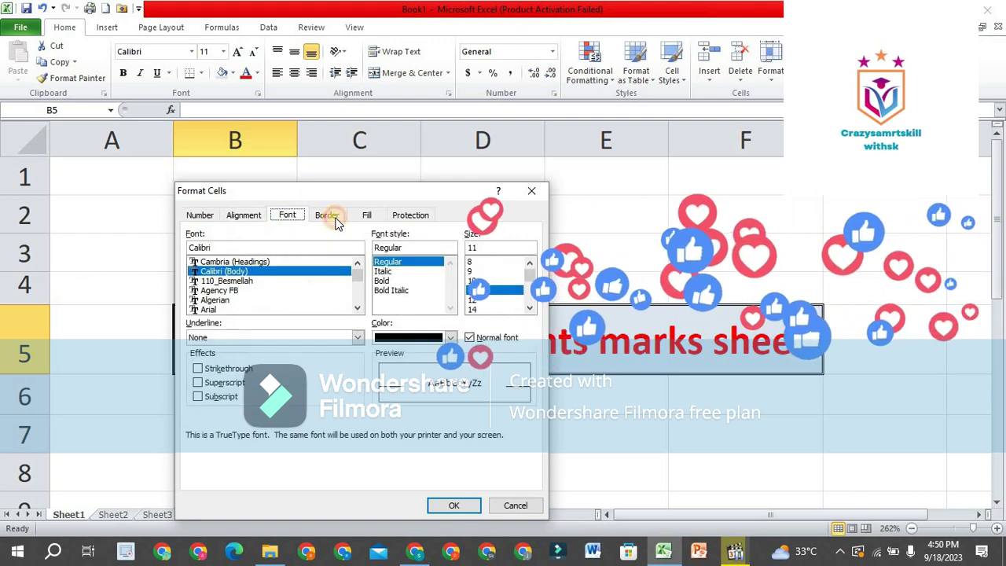
left_click(330, 217)
left_click(365, 216)
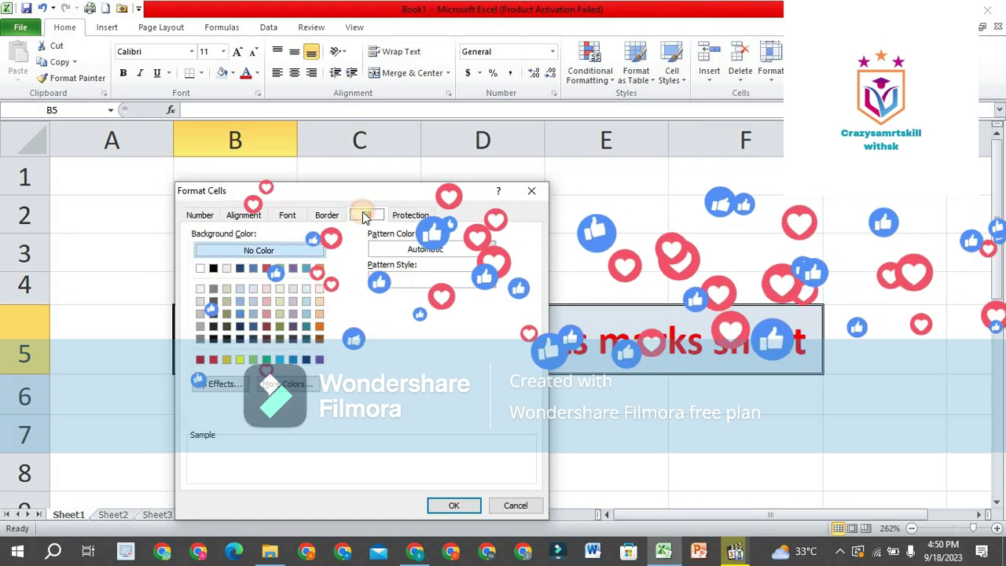
left_click(279, 267)
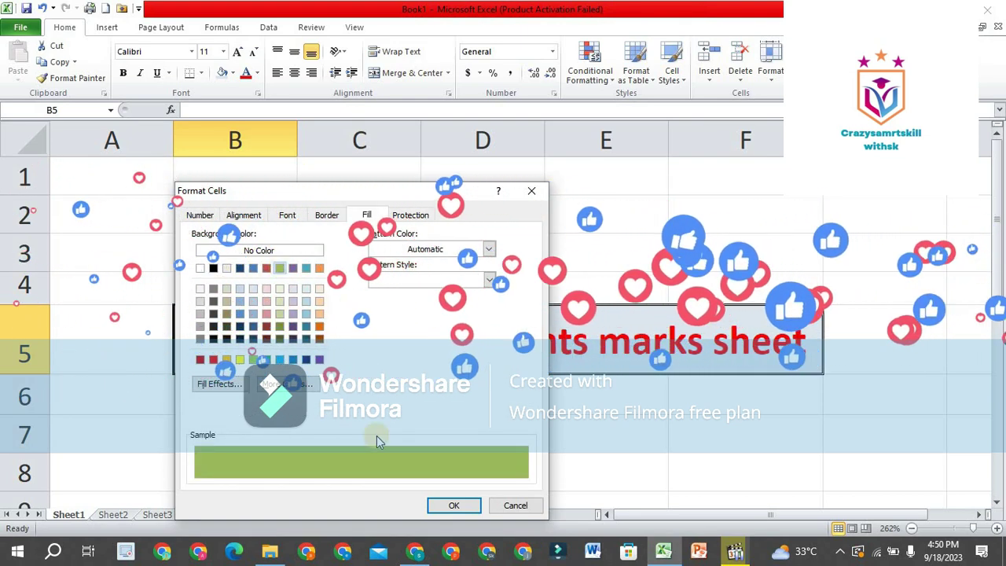
left_click(449, 504)
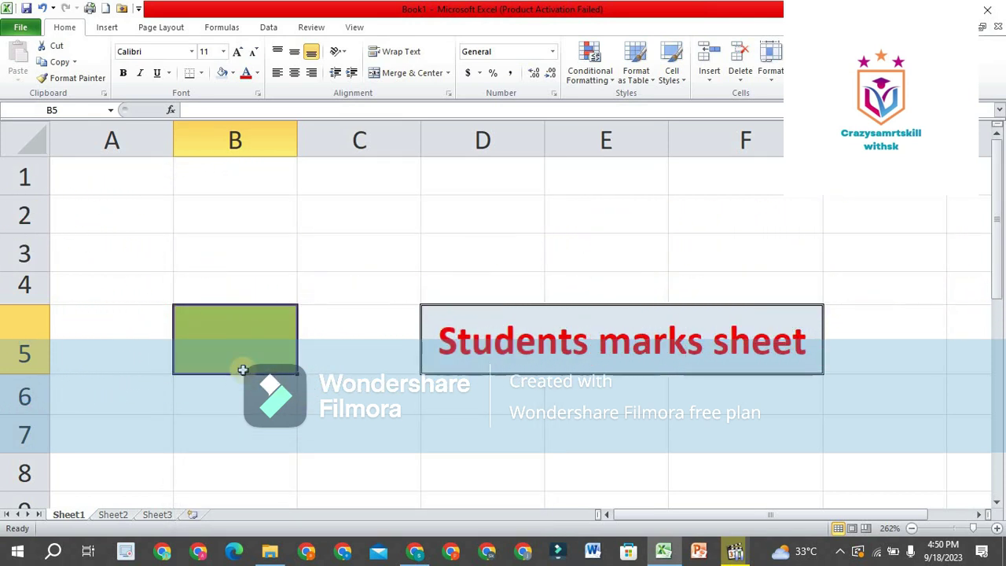
- Replace the merged D5:F5 title's pale fill with a dark purple background
left_click(465, 317)
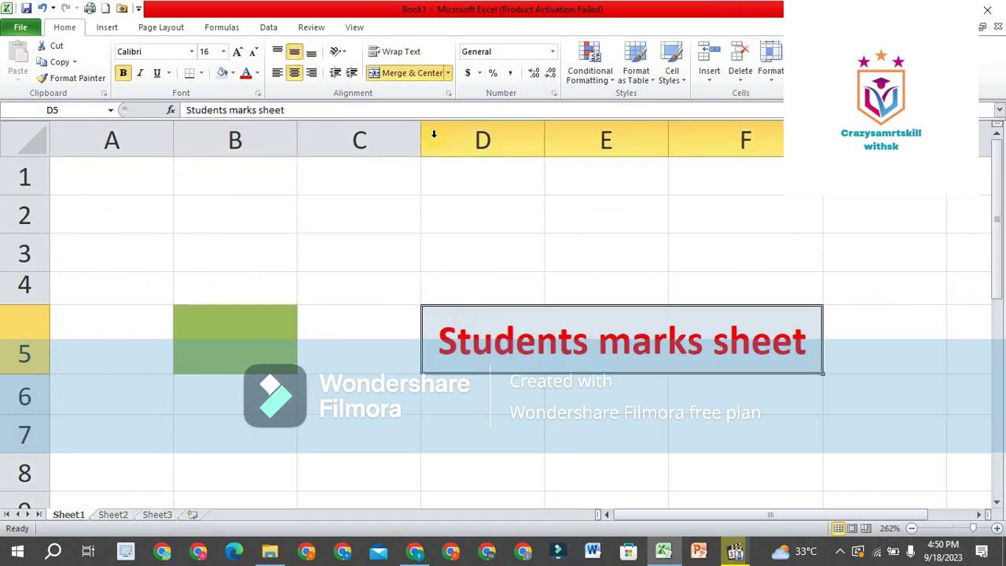
left_click(447, 93)
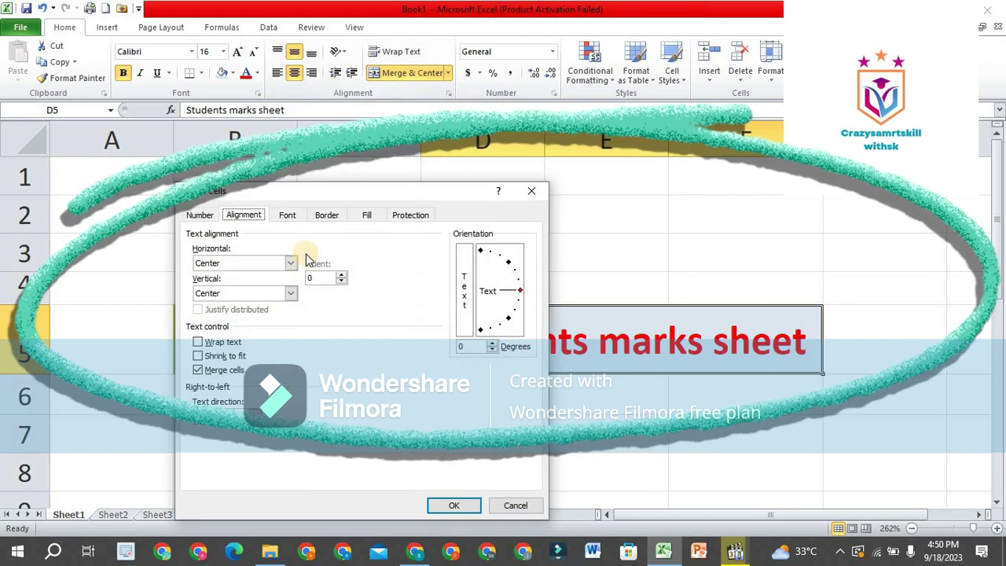
left_click(369, 218)
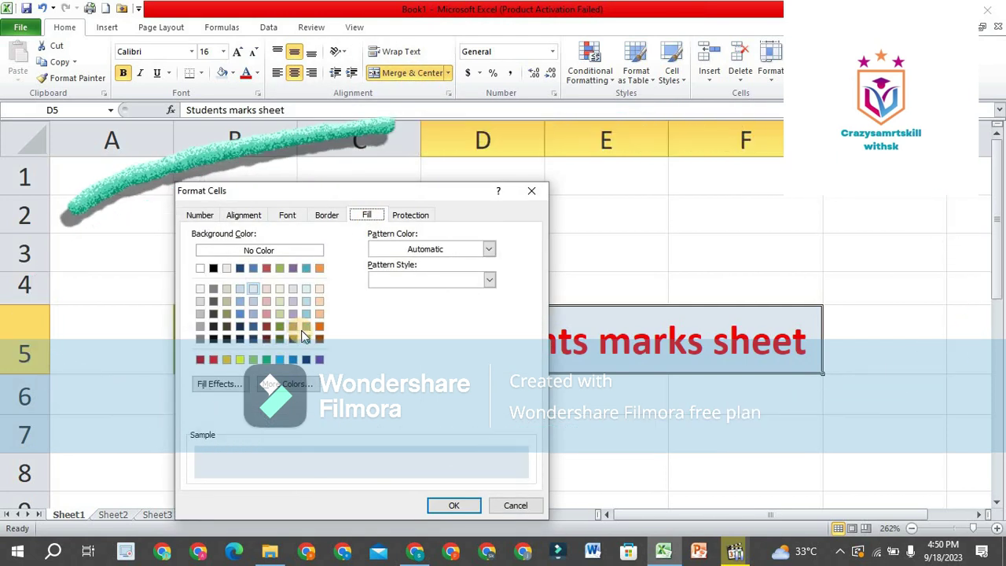
left_click(292, 327)
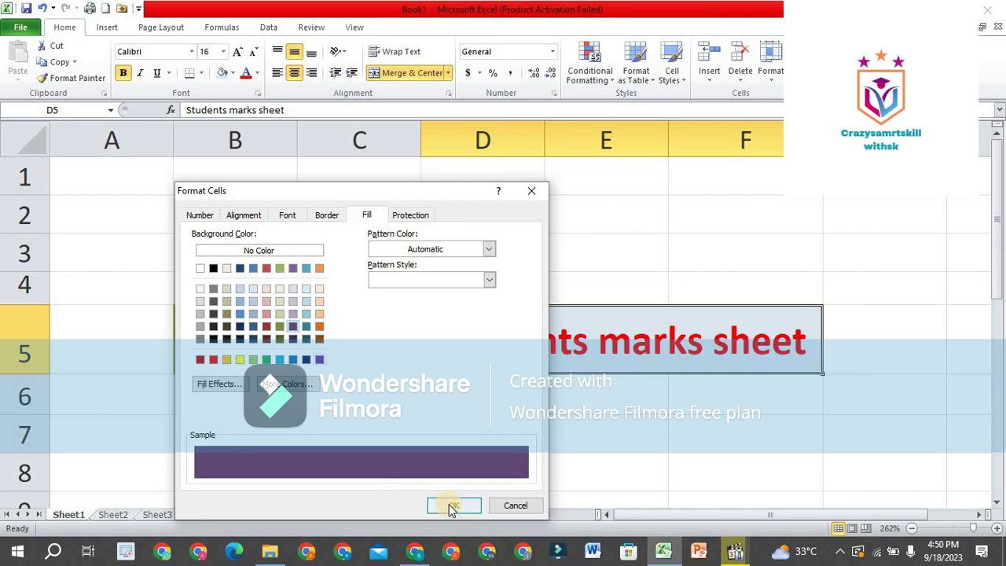
left_click(452, 507)
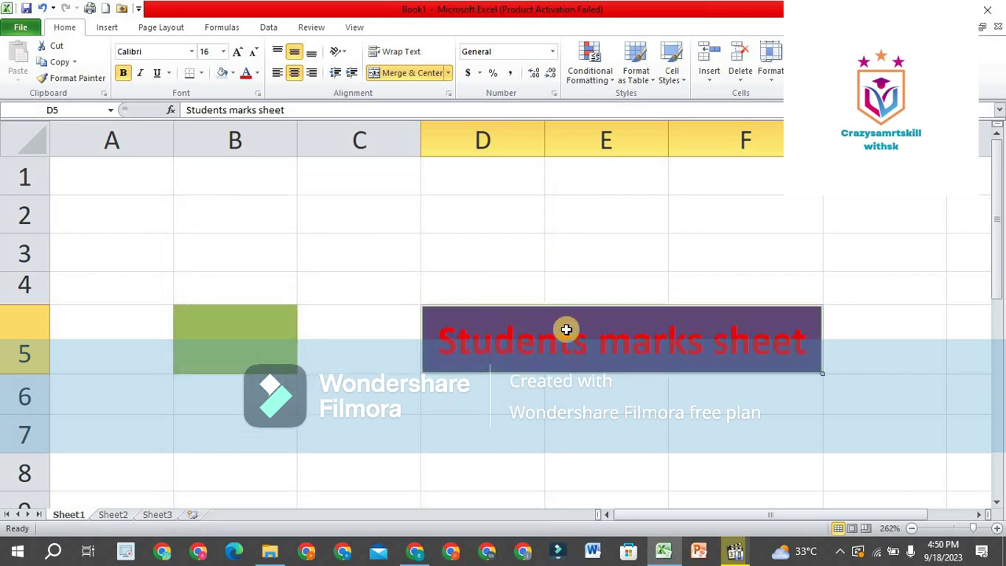